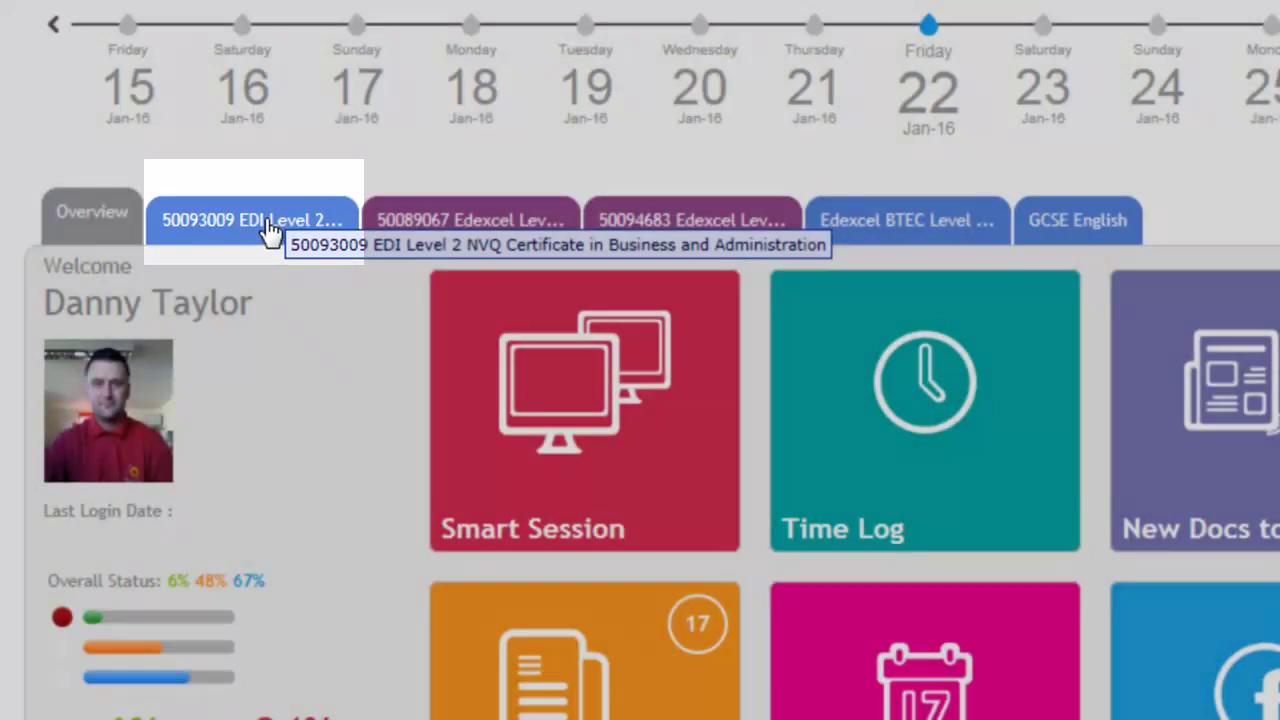
# Load the 50089067 Edexcel Level 1 Functional Skills in Maths course tab, showing Units 1–3
pyautogui.click(270, 230)
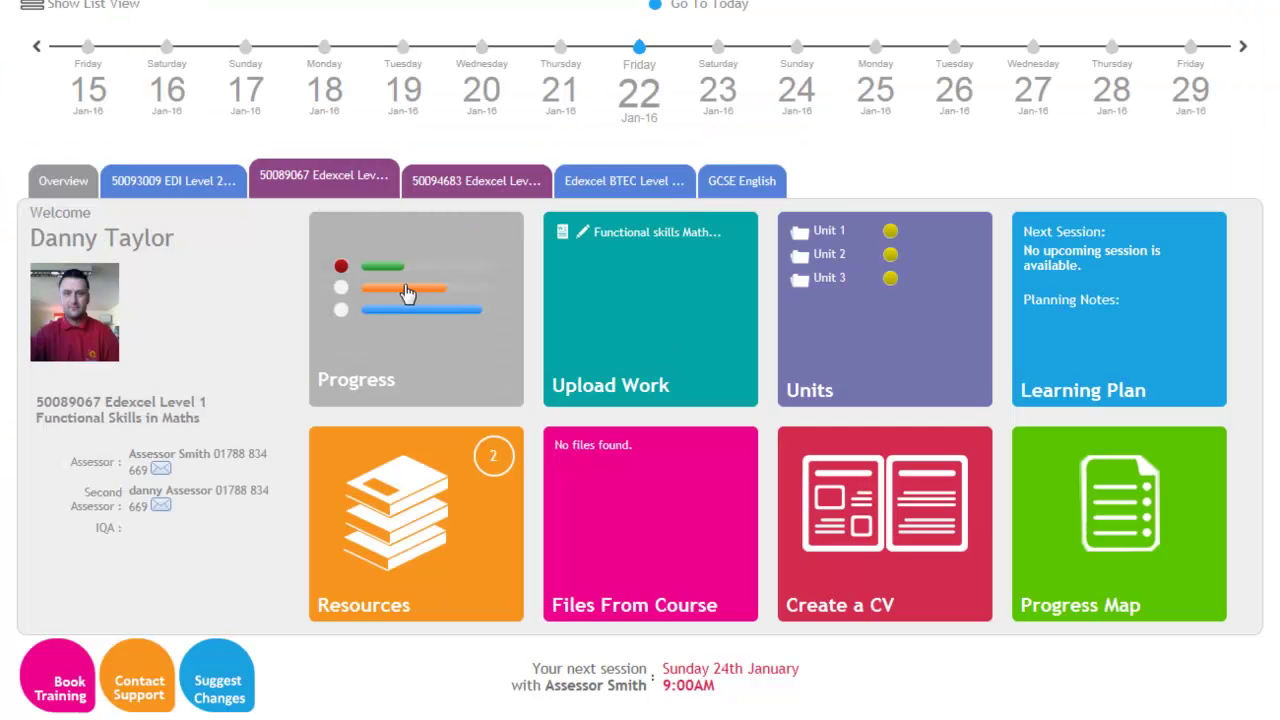
pyautogui.moveTo(388, 293)
# Select the 50093009 EDI Level 2 NVQ Business and Administration course tab
pyautogui.click(206, 186)
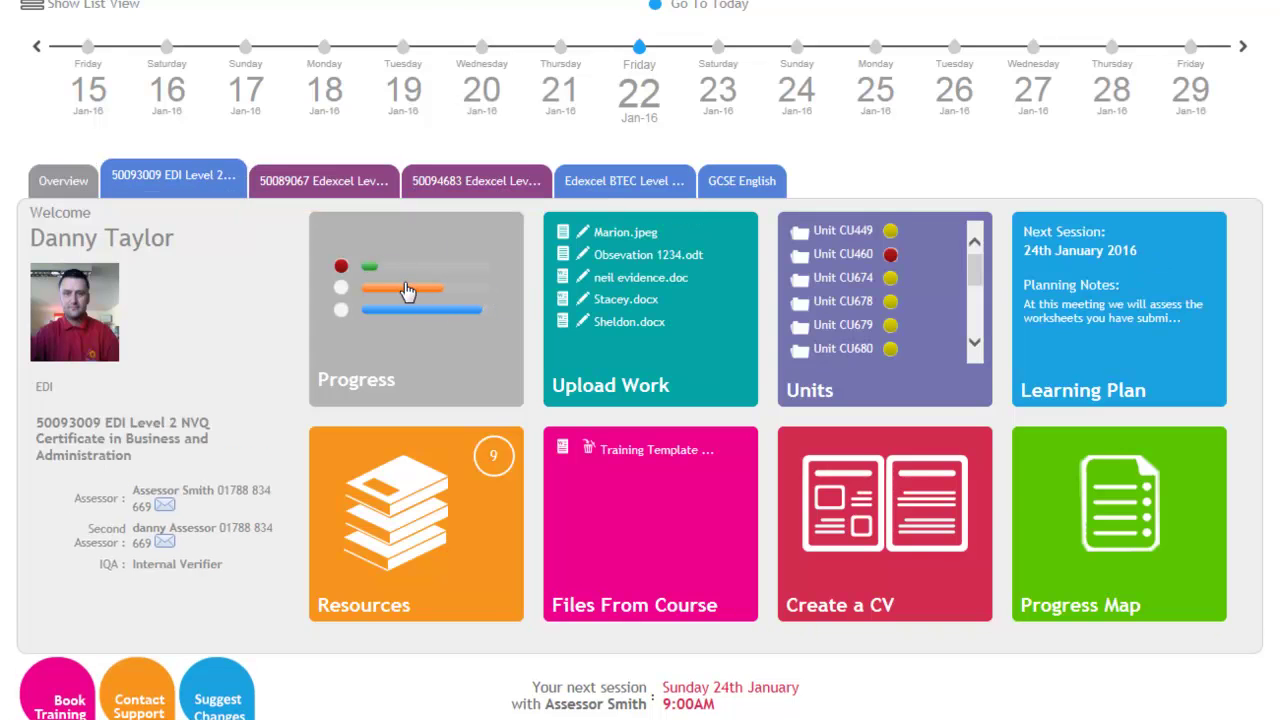
pyautogui.moveTo(408, 298)
# In Upload Work, try the Link Using URL field, then choose Paper Hardcopy and its location box
pyautogui.click(622, 390)
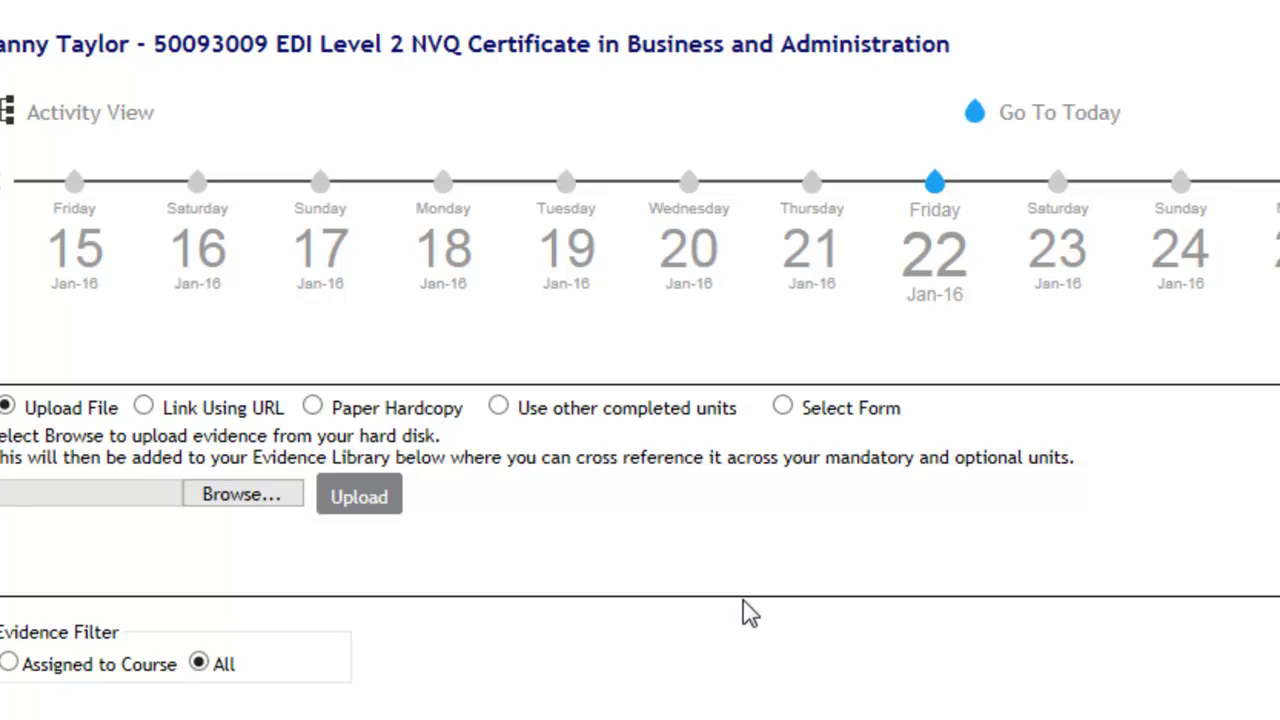
pyautogui.click(145, 407)
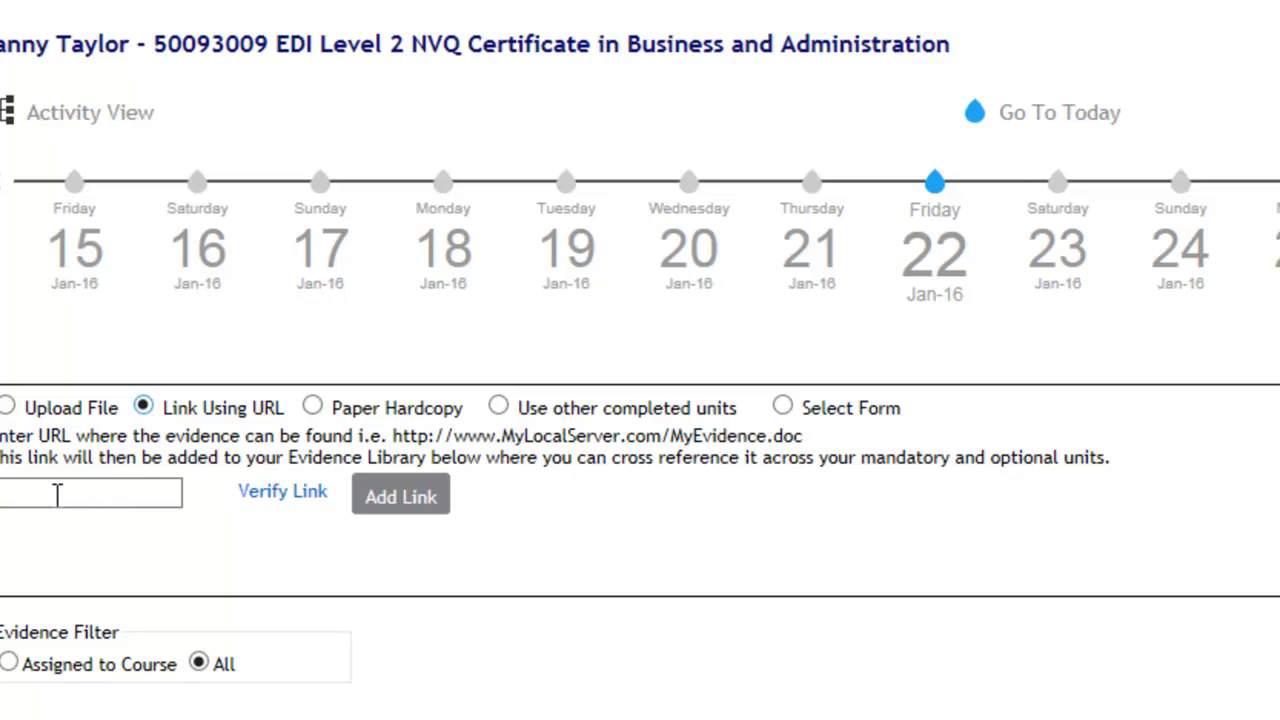
pyautogui.click(57, 495)
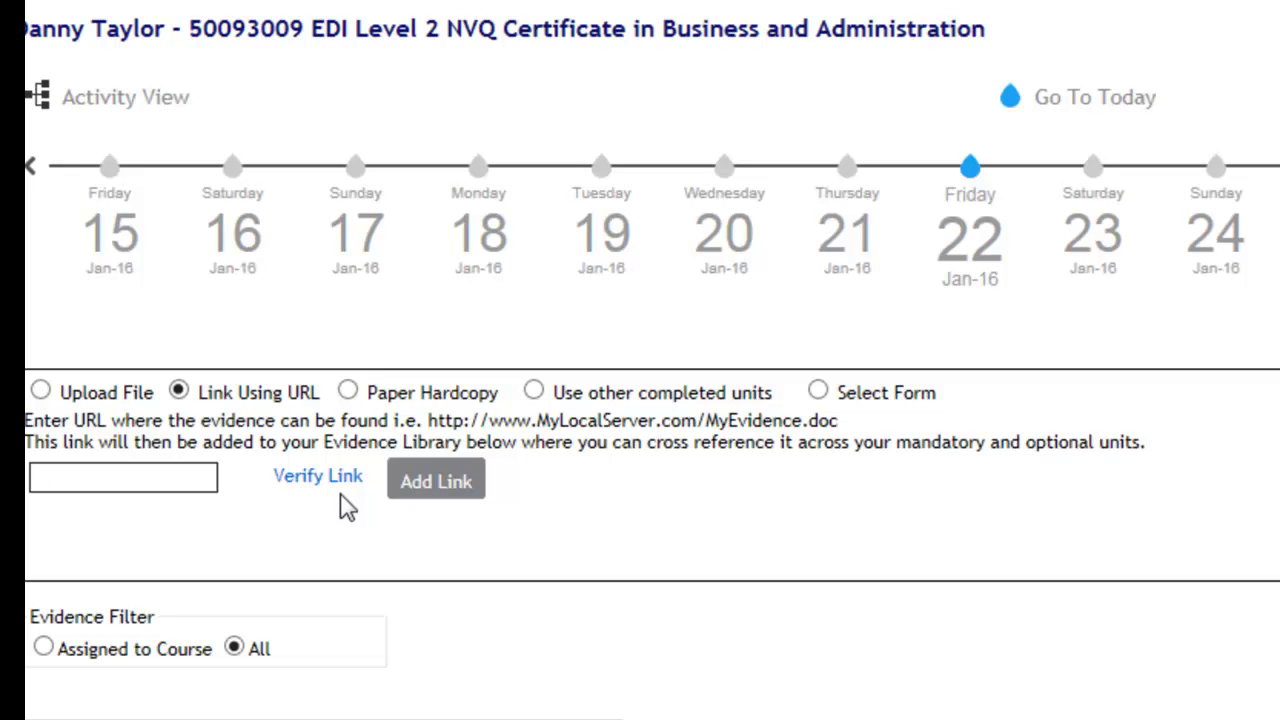
pyautogui.click(349, 391)
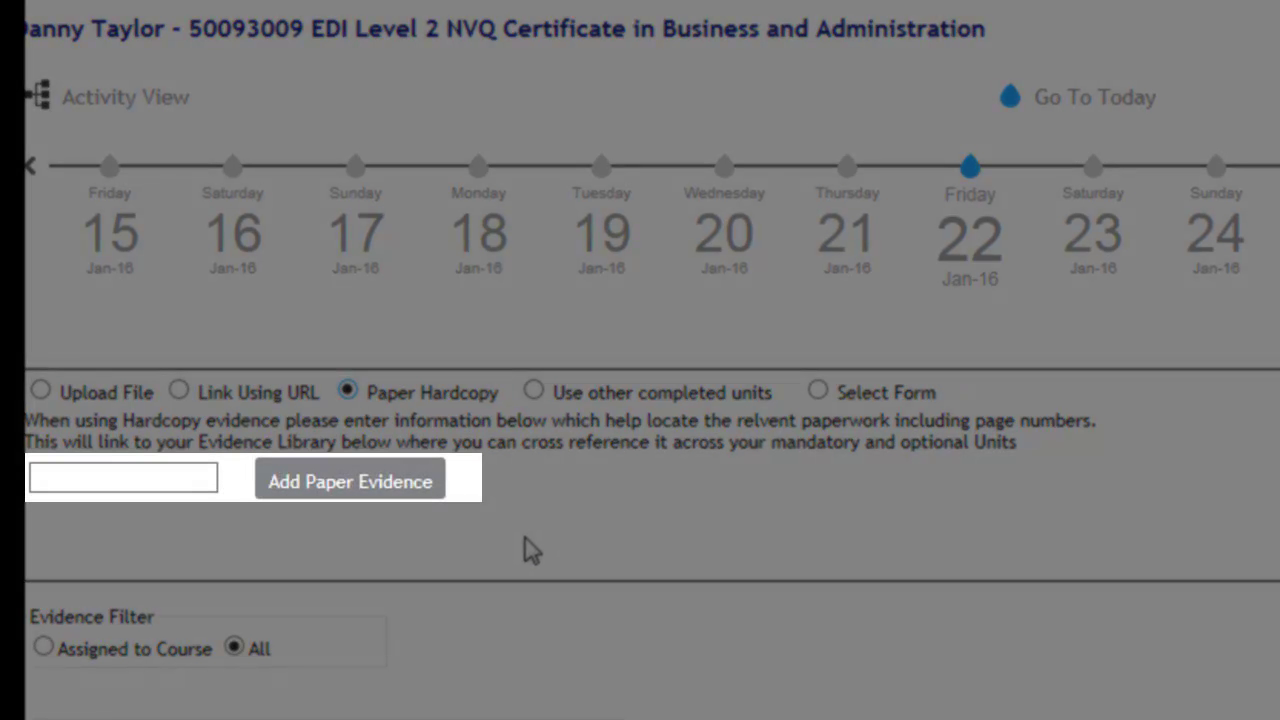
pyautogui.click(137, 479)
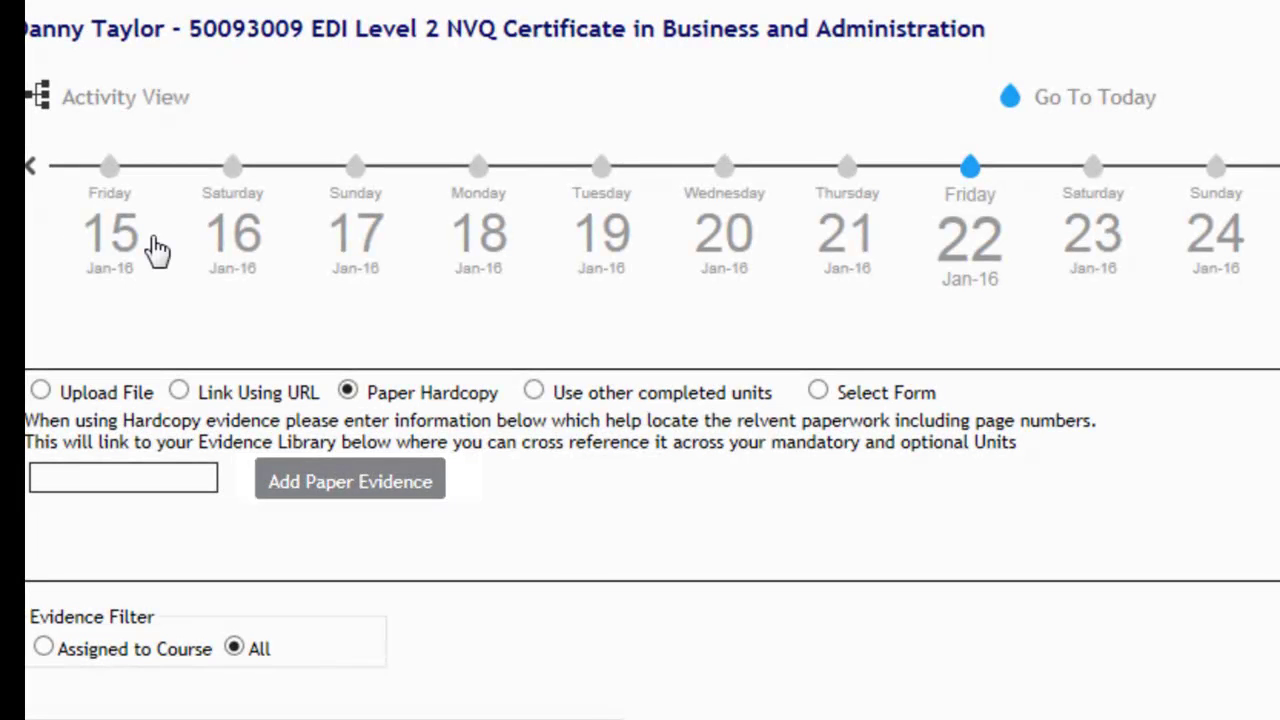
# Upload the learner's review .docx, found by searching 'interview', and continue to its description form
pyautogui.click(40, 392)
pyautogui.click(298, 484)
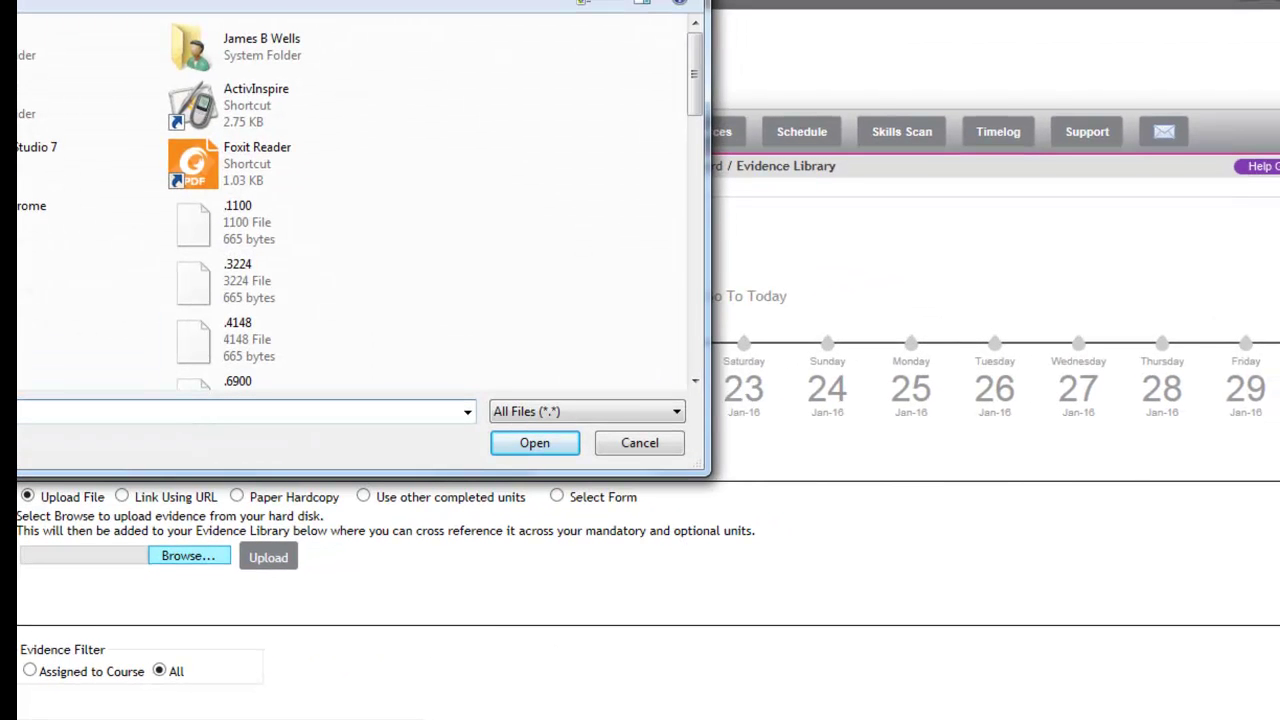
pyautogui.write('interview')
pyautogui.press('Down')
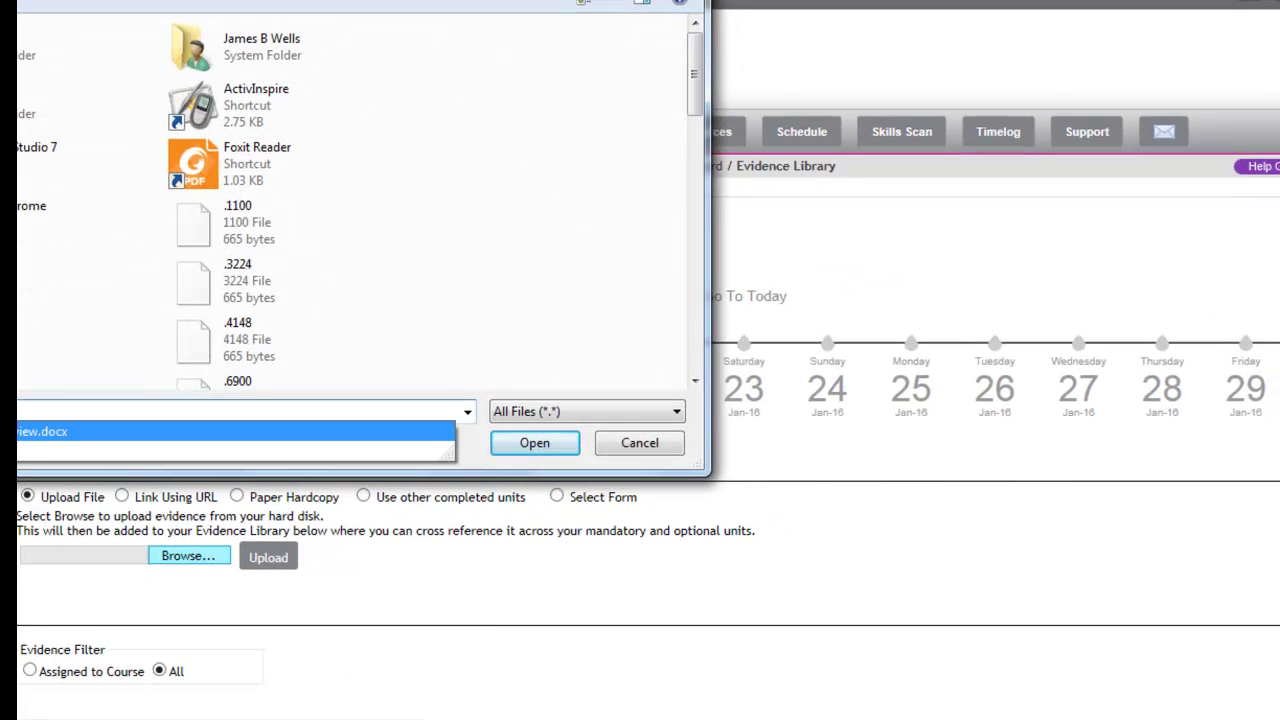
pyautogui.press('Return')
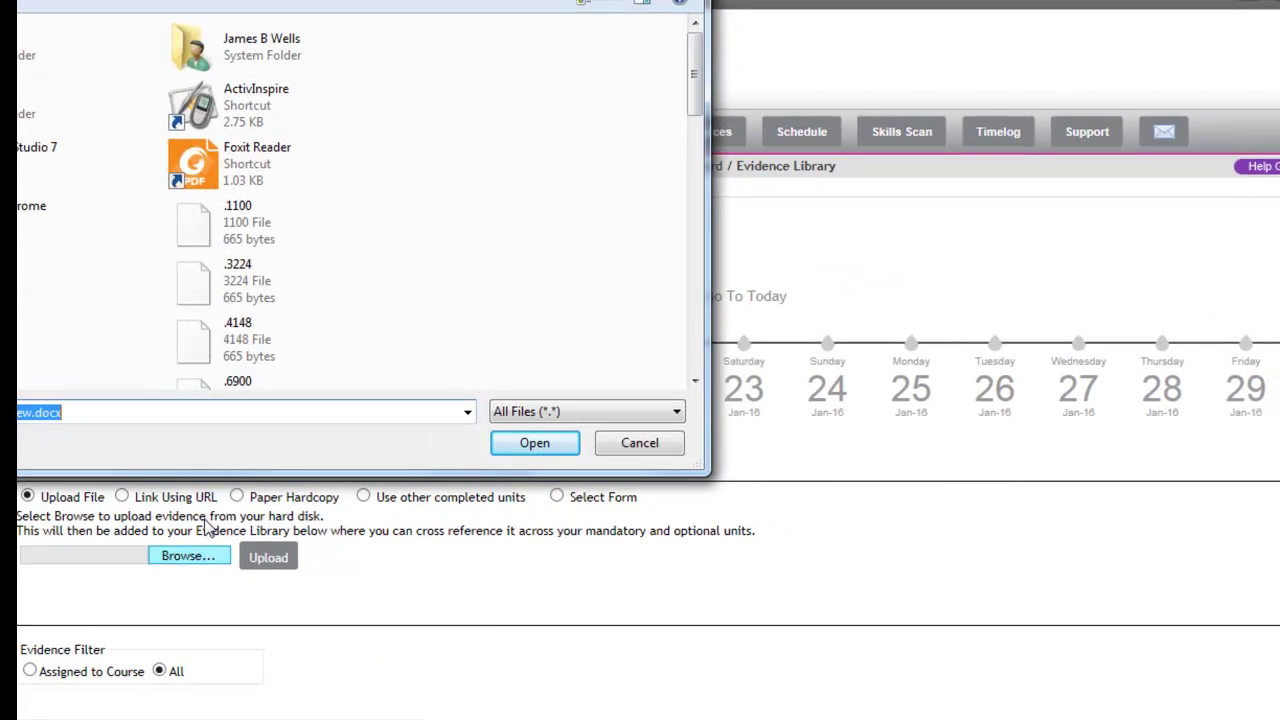
pyautogui.click(528, 451)
pyautogui.click(286, 557)
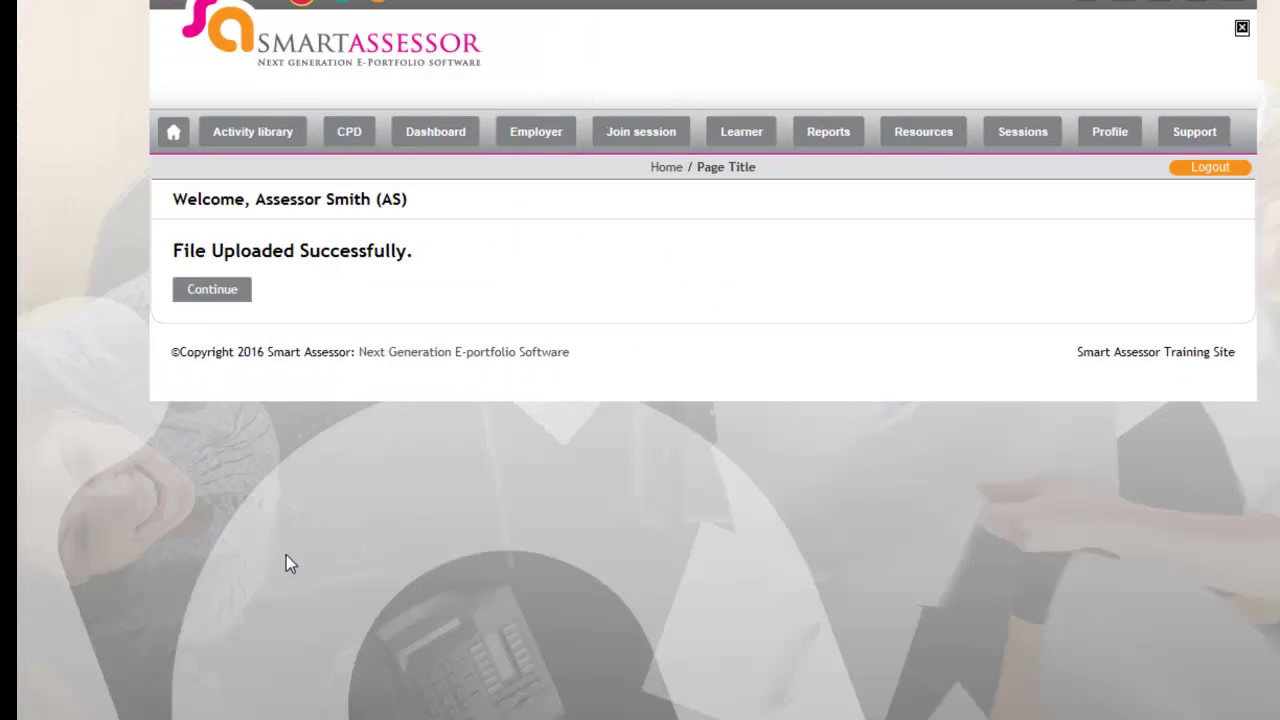
pyautogui.click(217, 292)
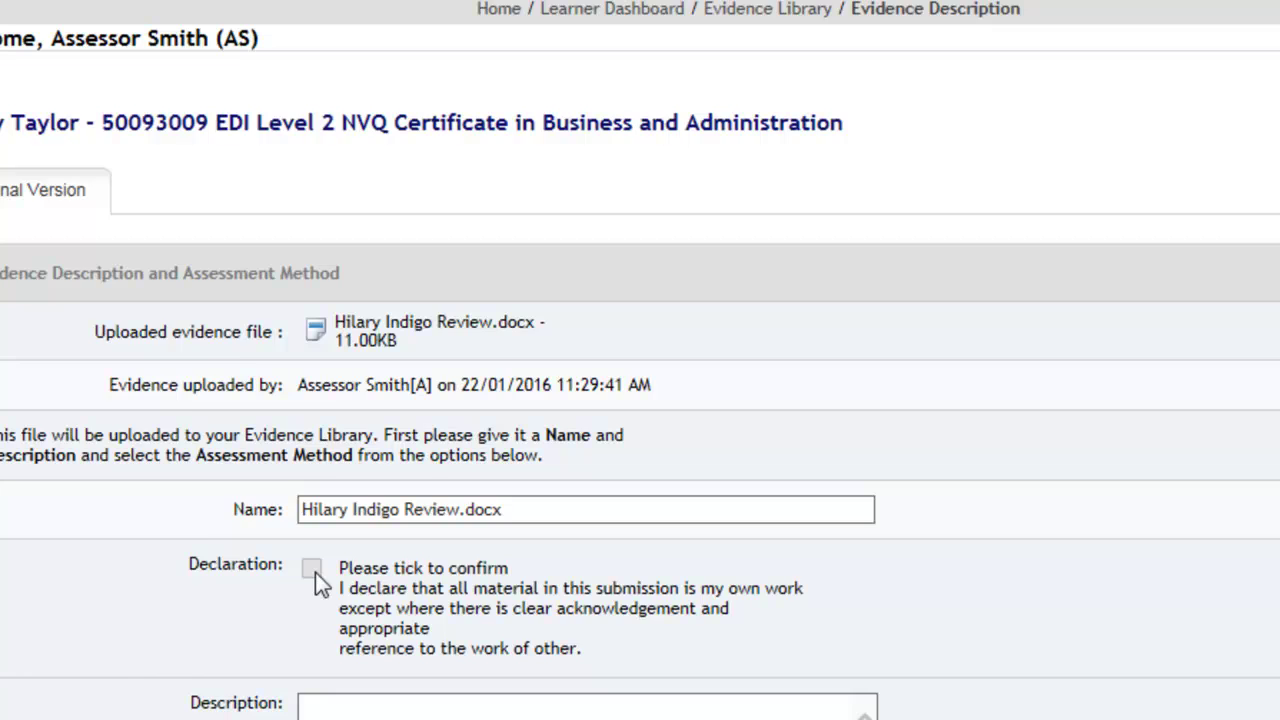
# Leave Description and Learner Comments blank and save the review as evidence item 9243
pyautogui.scroll(-2, 315, 572)
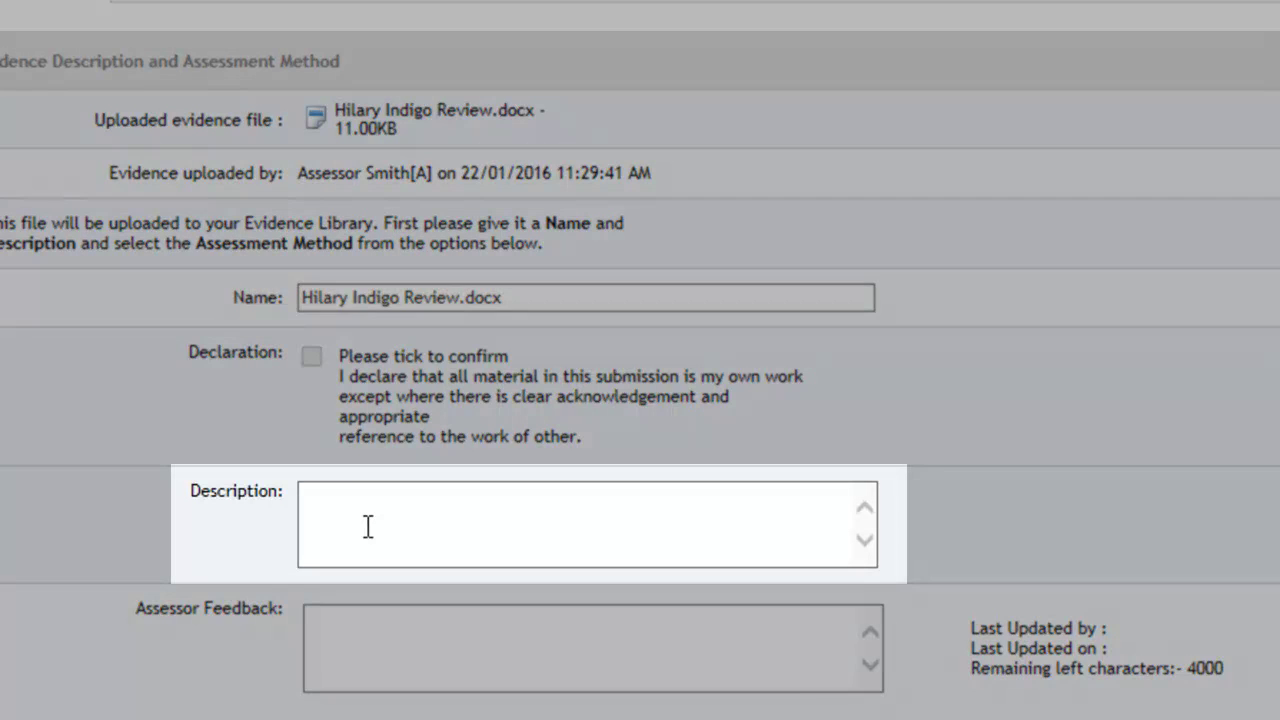
pyautogui.click(368, 524)
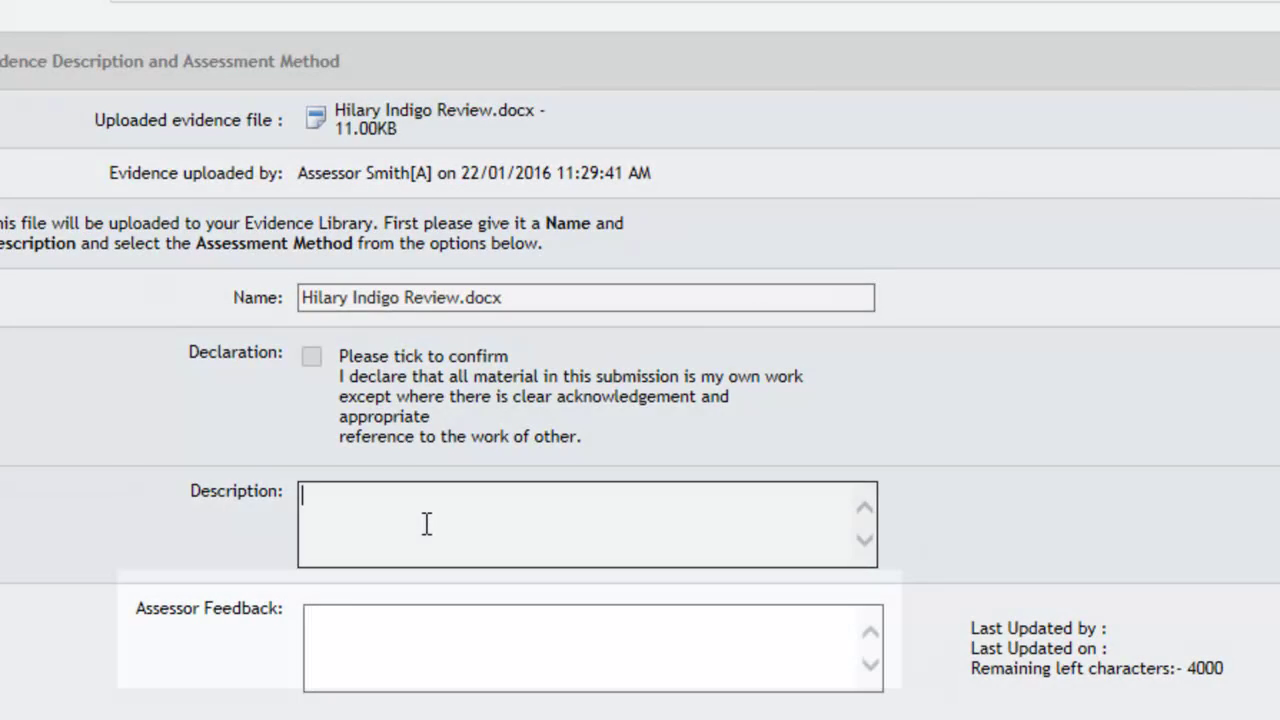
pyautogui.scroll(-2, 362, 668)
pyautogui.click(360, 632)
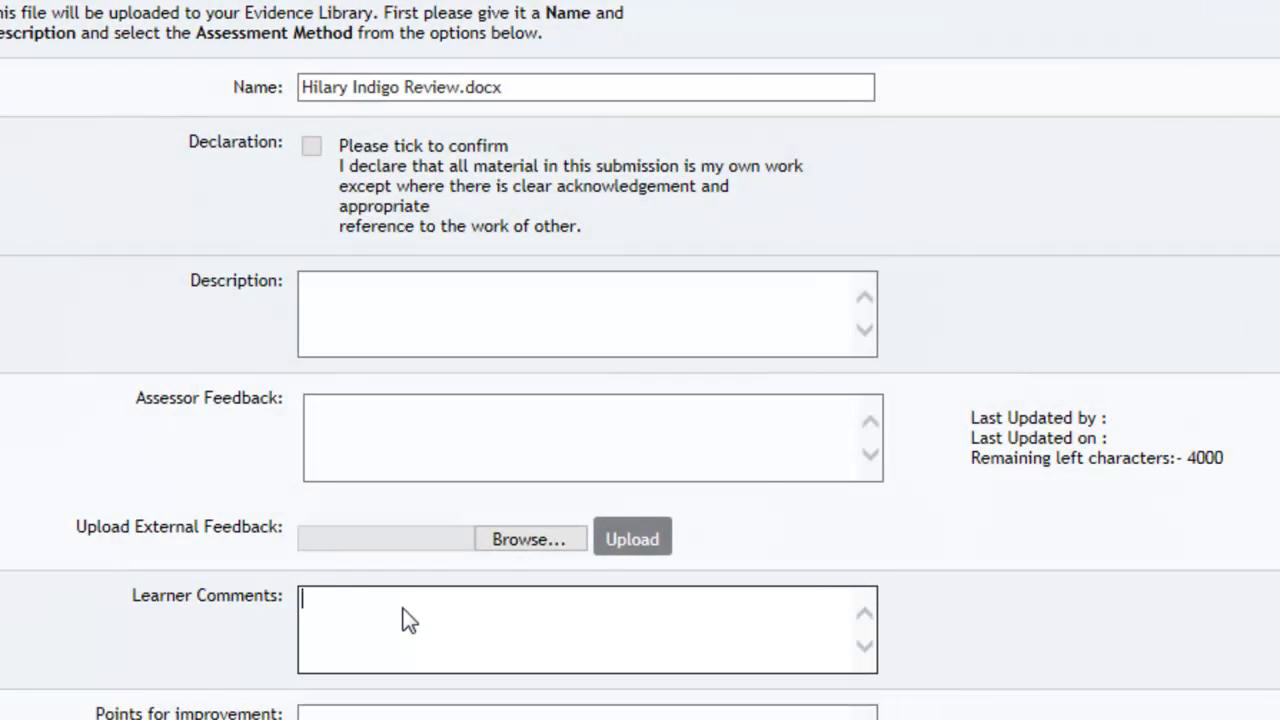
pyautogui.scroll(-4, 407, 590)
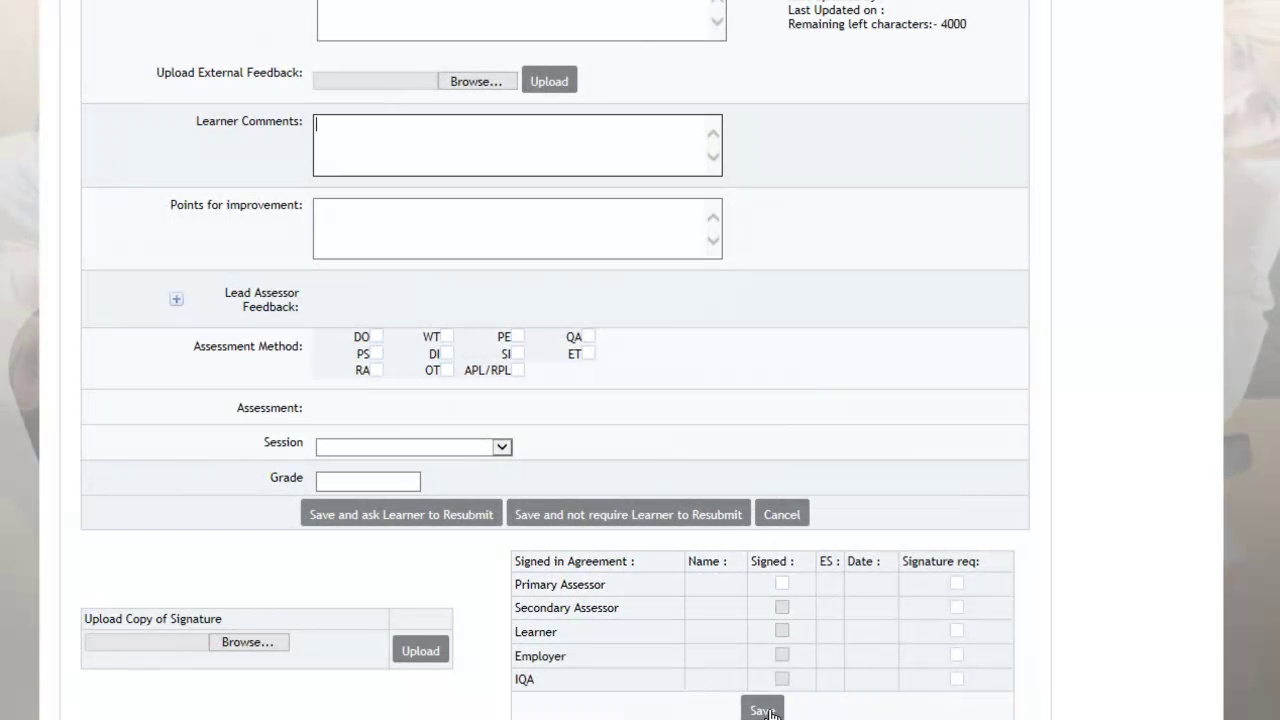
pyautogui.click(768, 711)
pyautogui.scroll(-1, 810, 377)
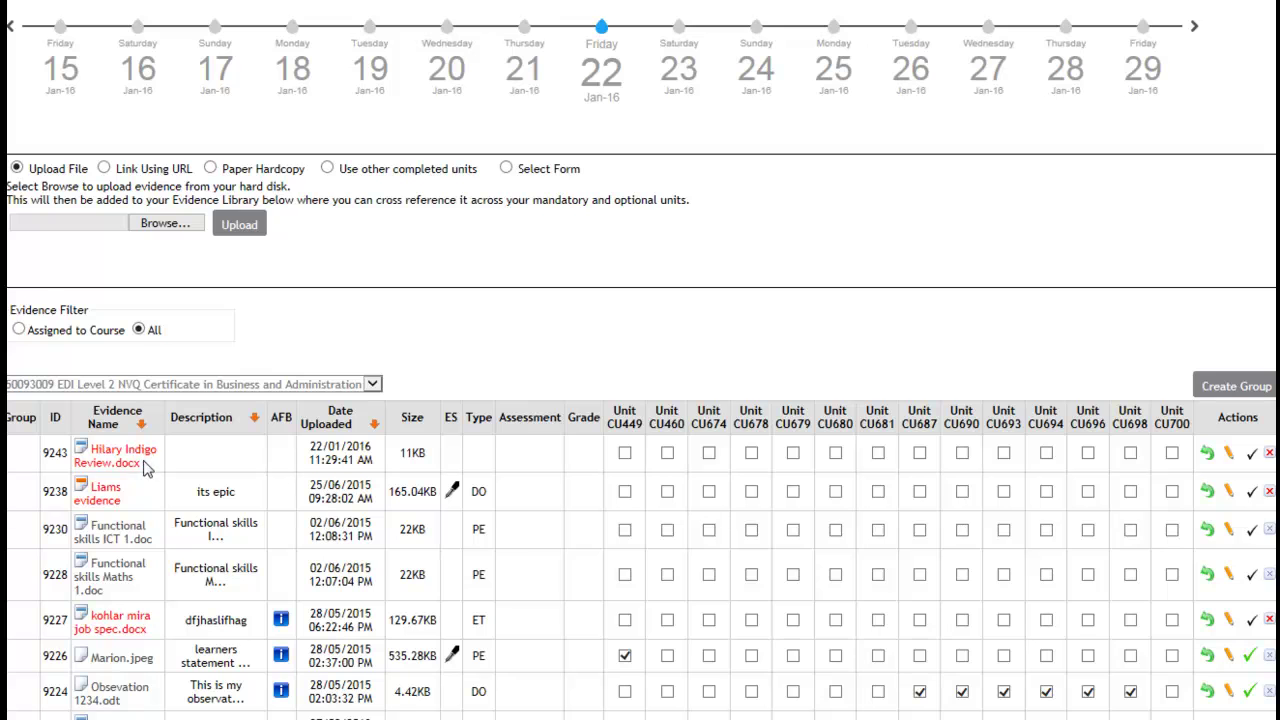
# Scroll back to the top of the Evidence Library and follow the Learner Dashboard breadcrumb
pyautogui.scroll(-2, 145, 465)
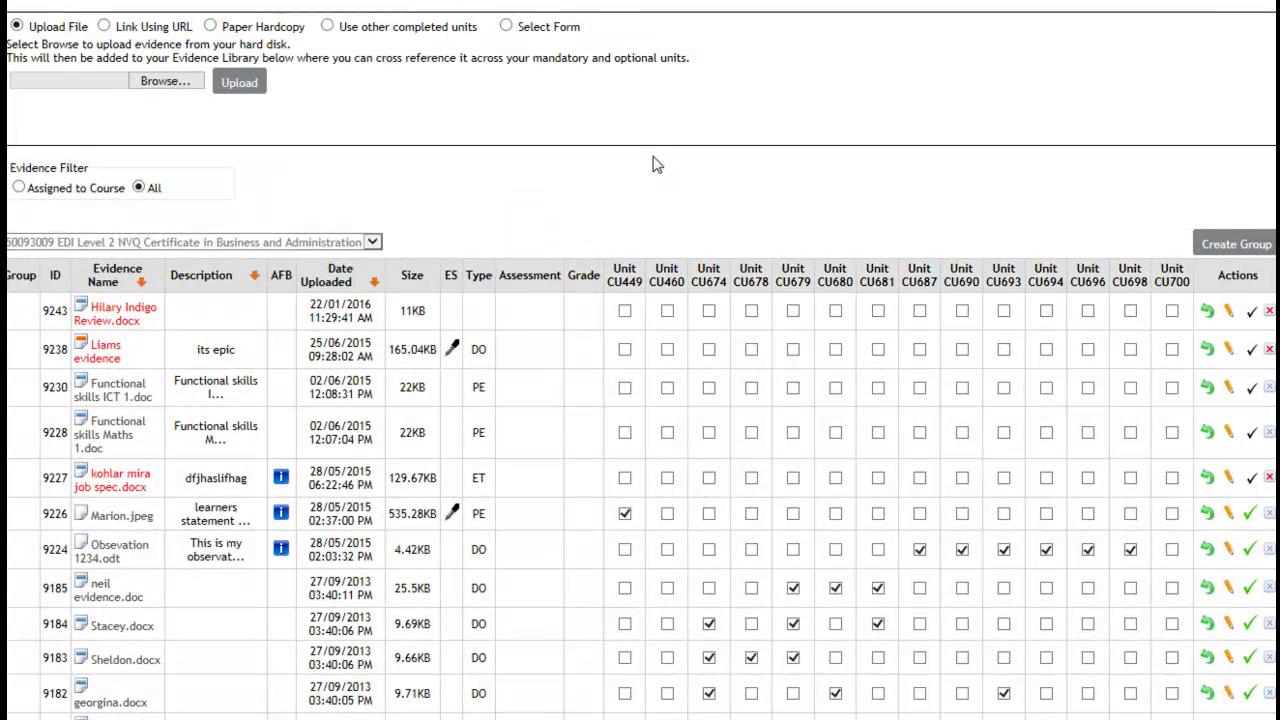
pyautogui.scroll(3, 646, 165)
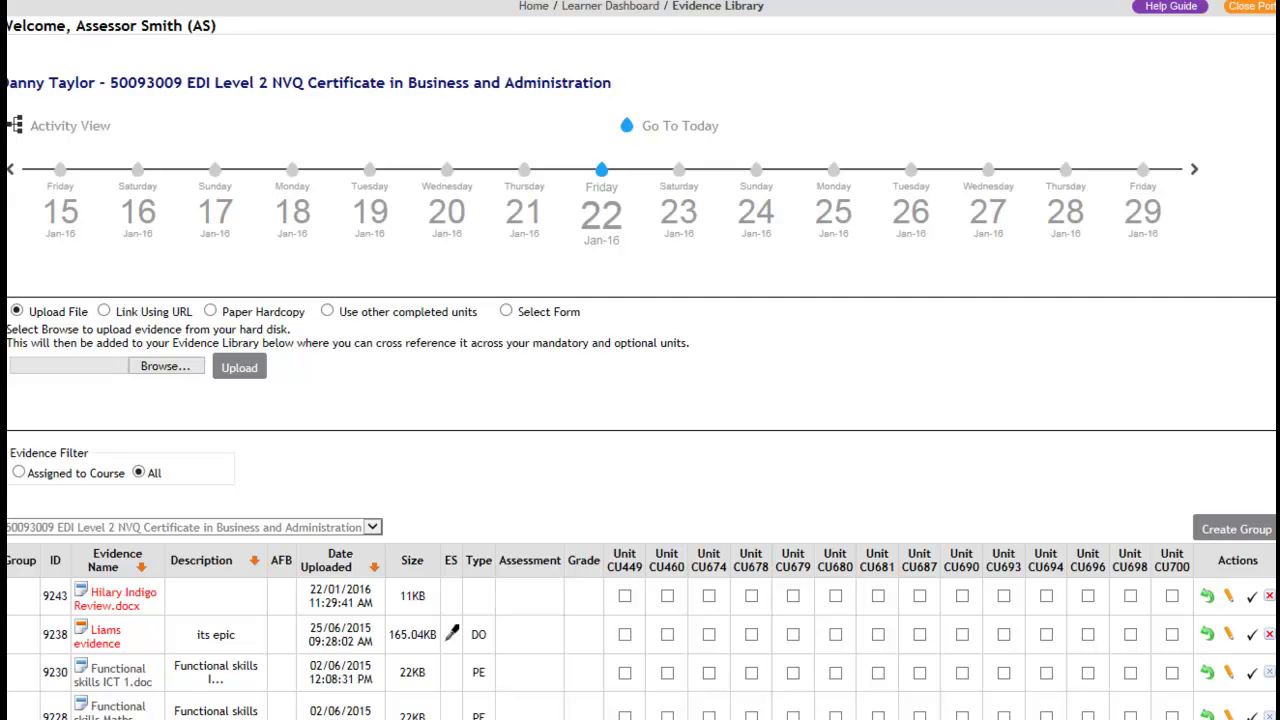
pyautogui.click(610, 6)
# Scroll the Units tile list down twice to reveal the last units through CU696
pyautogui.scroll(-3, 480, 50)
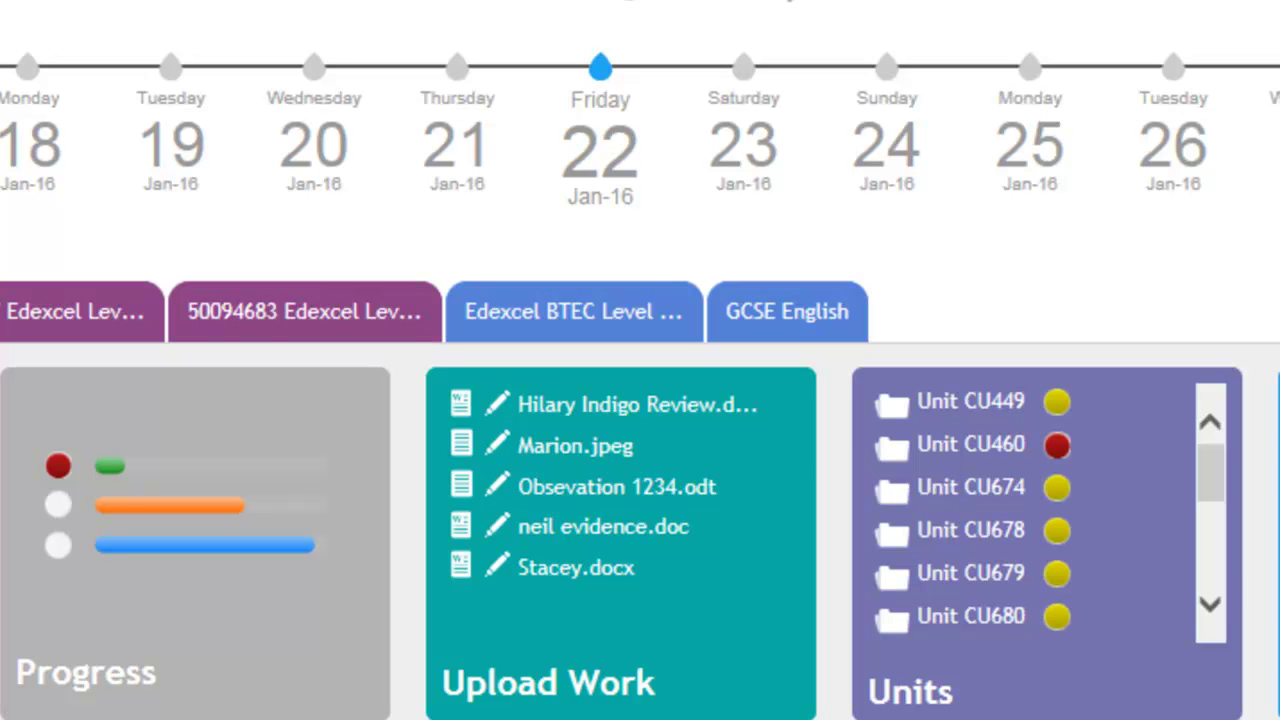
pyautogui.click(1211, 605)
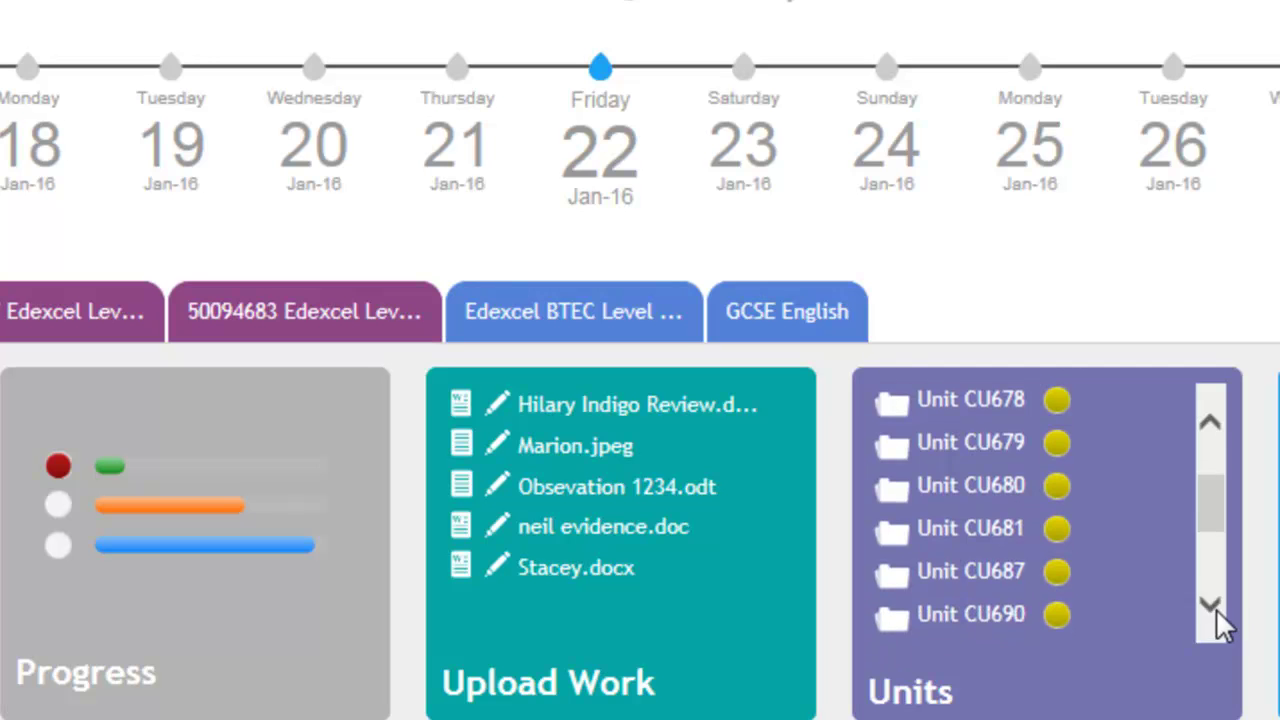
pyautogui.click(1212, 606)
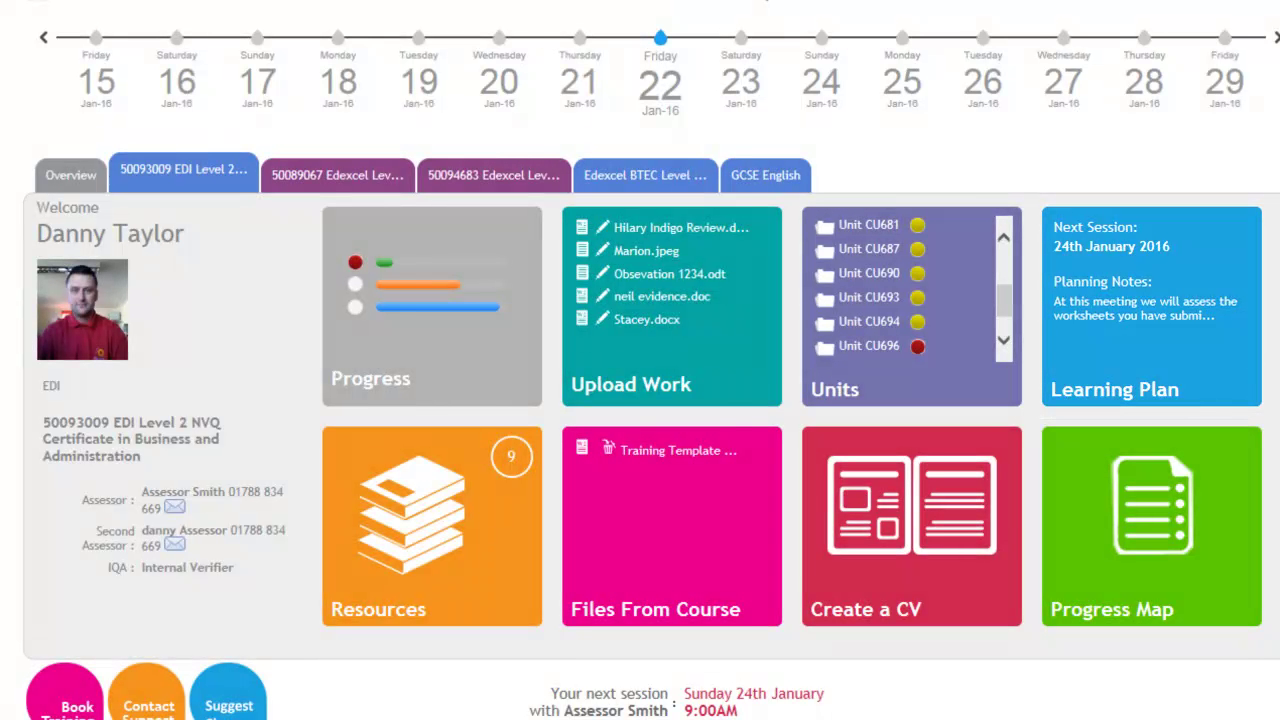
# Open the Learning Plan and expand Session 17's Functional Skills in Maths row
pyautogui.click(1167, 395)
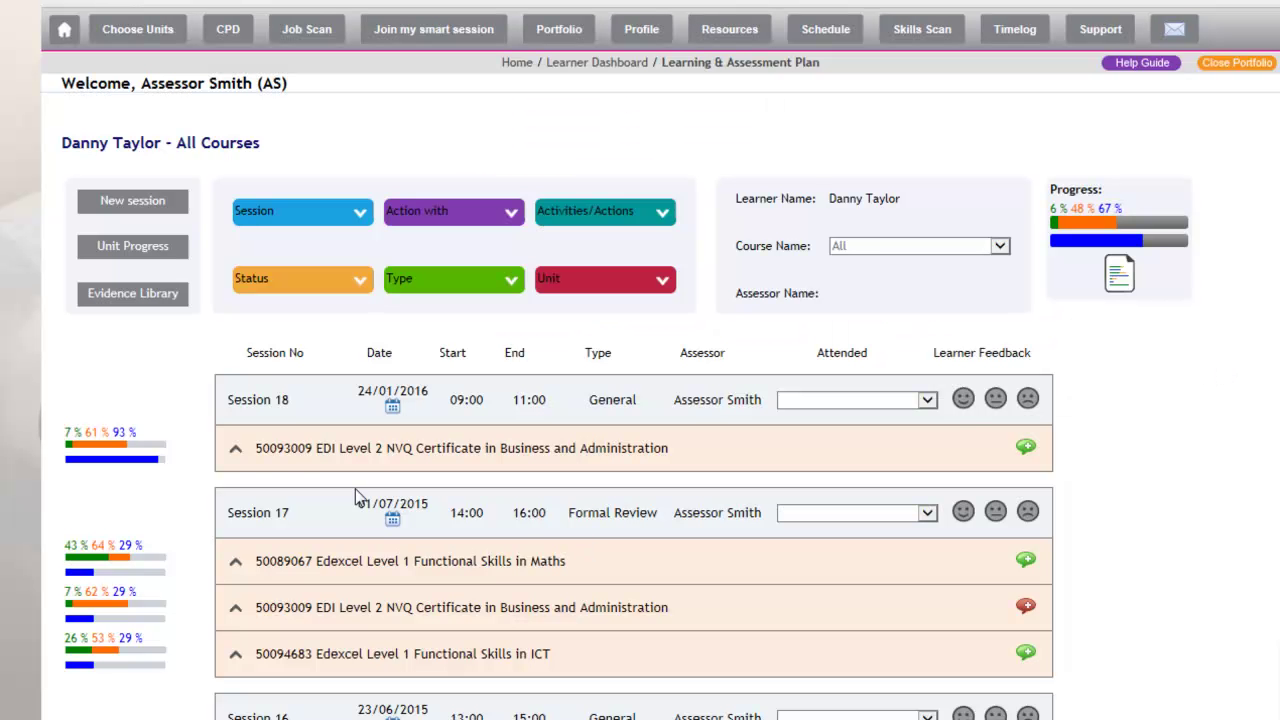
pyautogui.click(236, 562)
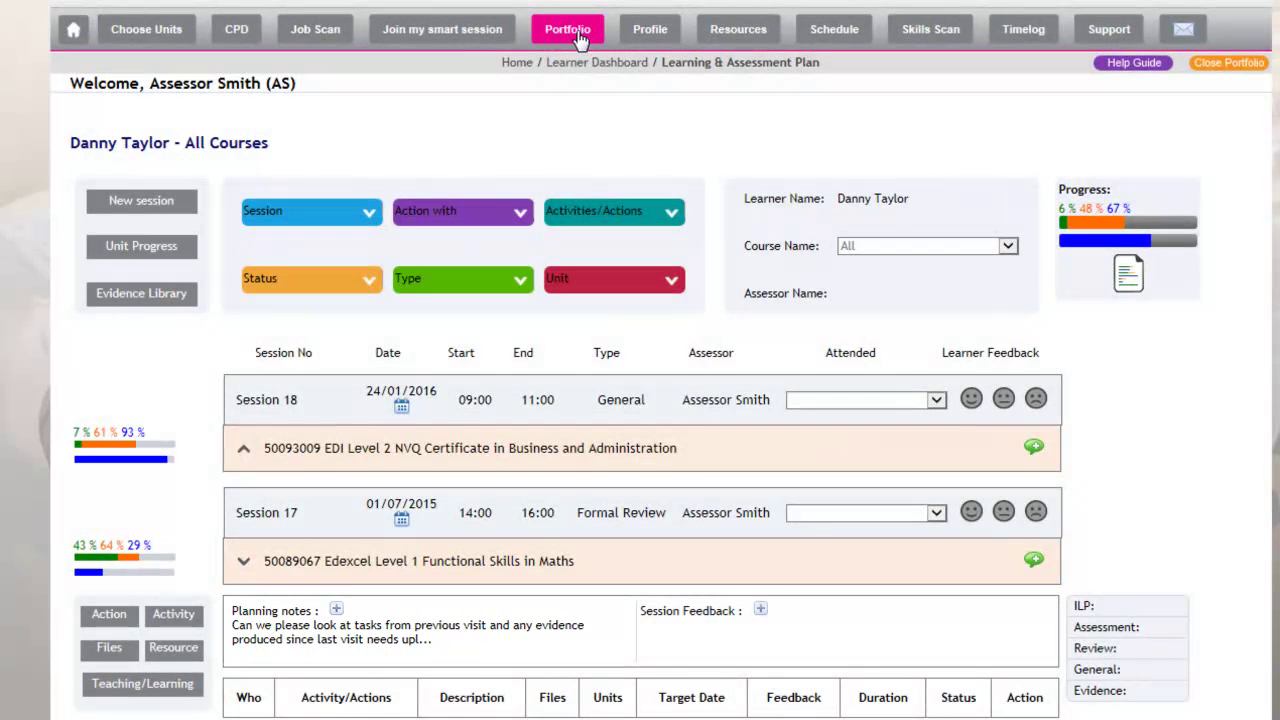
# Go back via Portfolio and scroll down to the Resources and Files From Course tiles
pyautogui.click(577, 38)
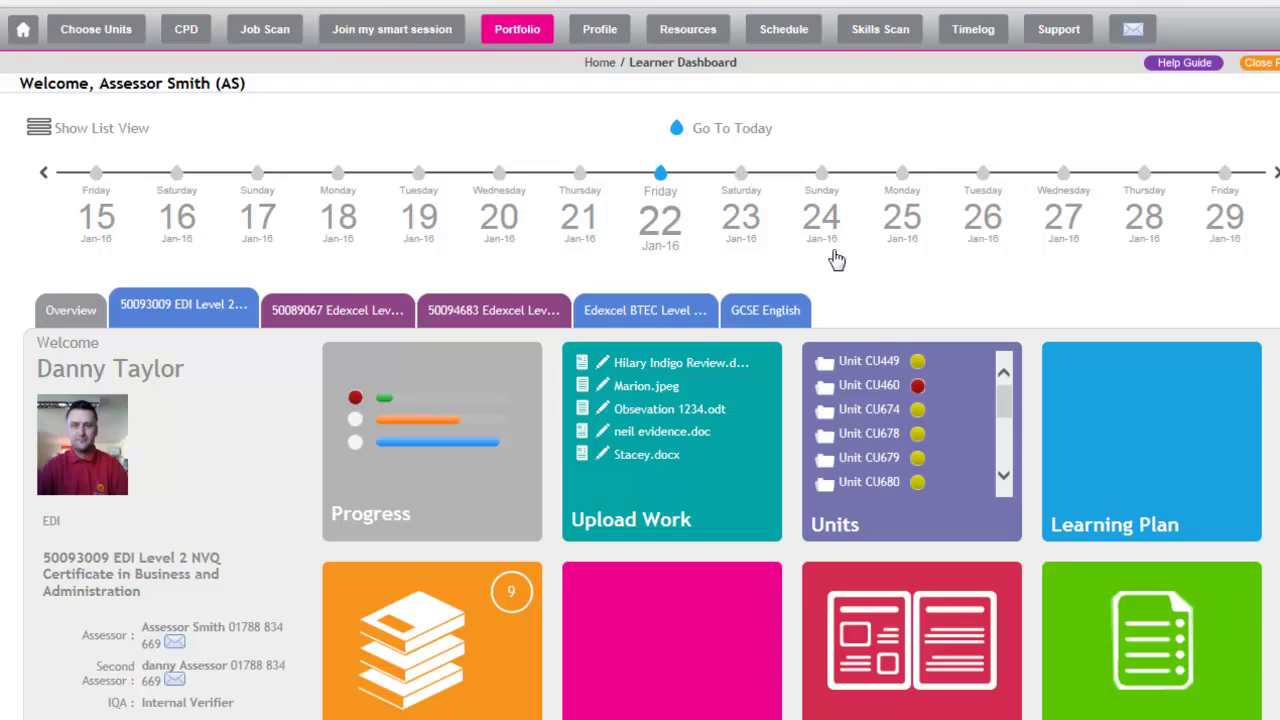
pyautogui.scroll(-1, 865, 320)
pyautogui.scroll(-1, 860, 357)
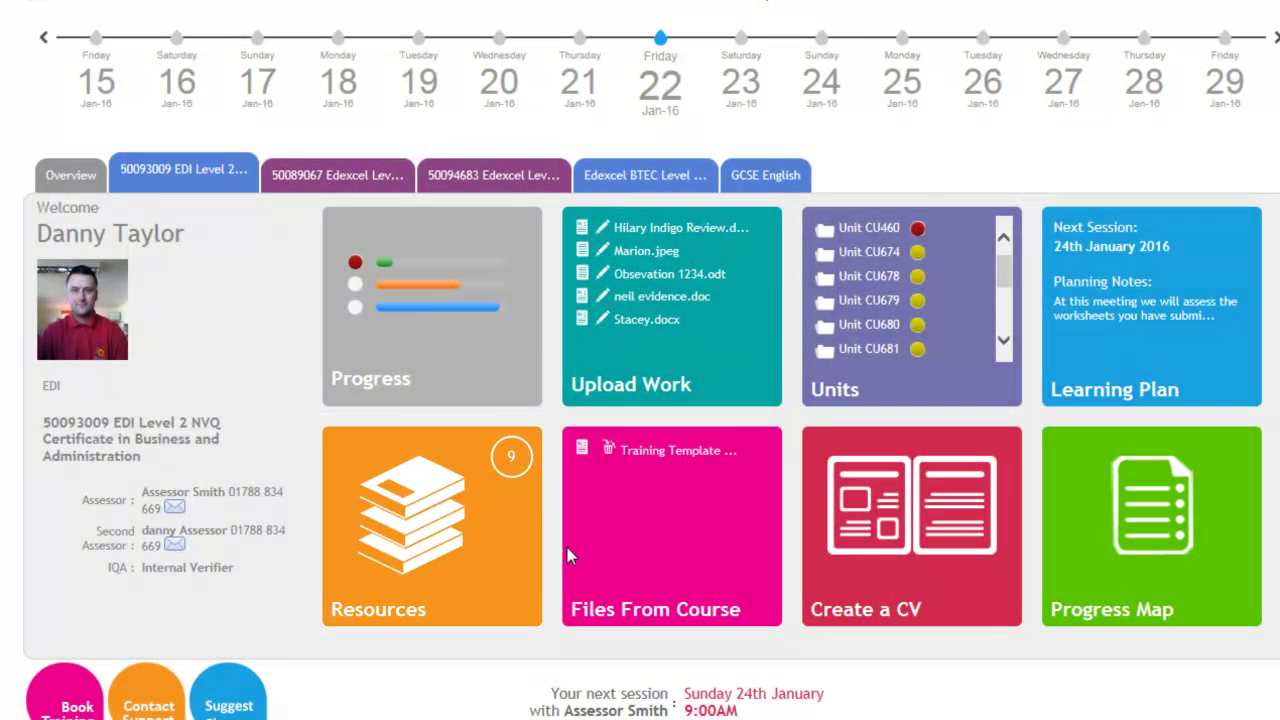
# Open the Resources tile to list the Download Course Material items
pyautogui.click(463, 576)
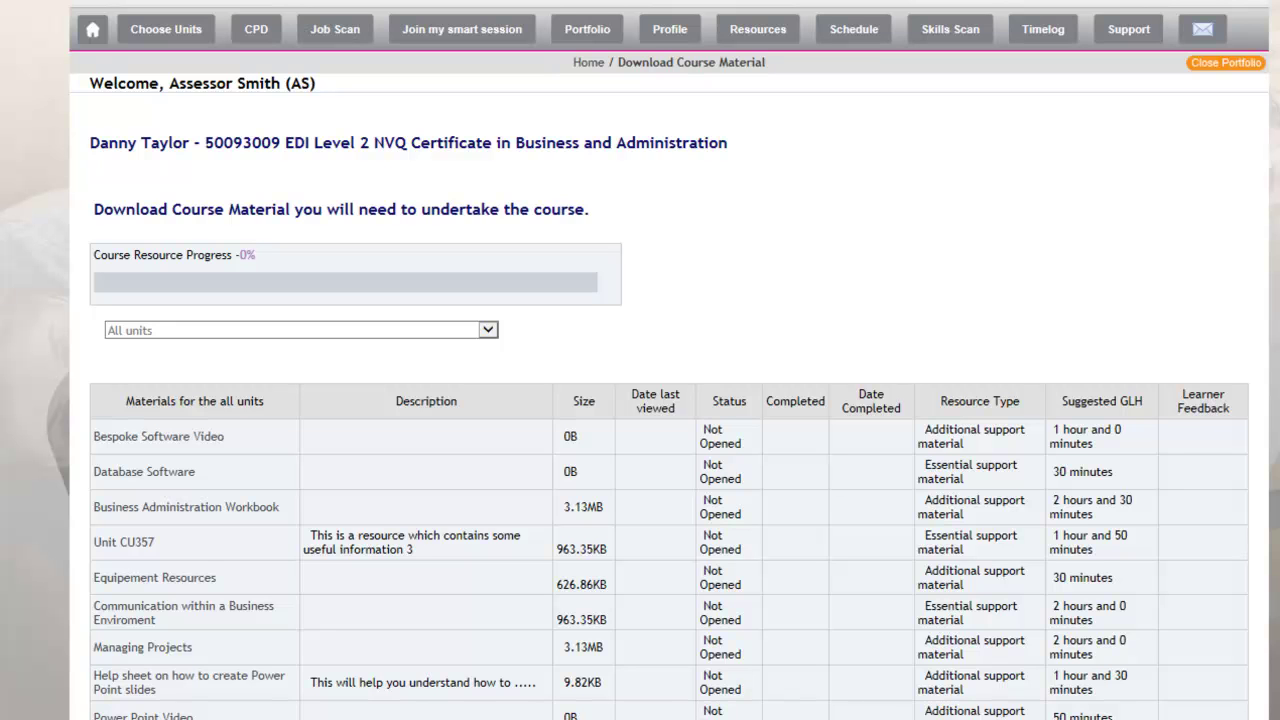
# Return to the learner dashboard with its Resources, Files From Course, Create a CV and Progress Map tiles via Portfolio
pyautogui.click(587, 30)
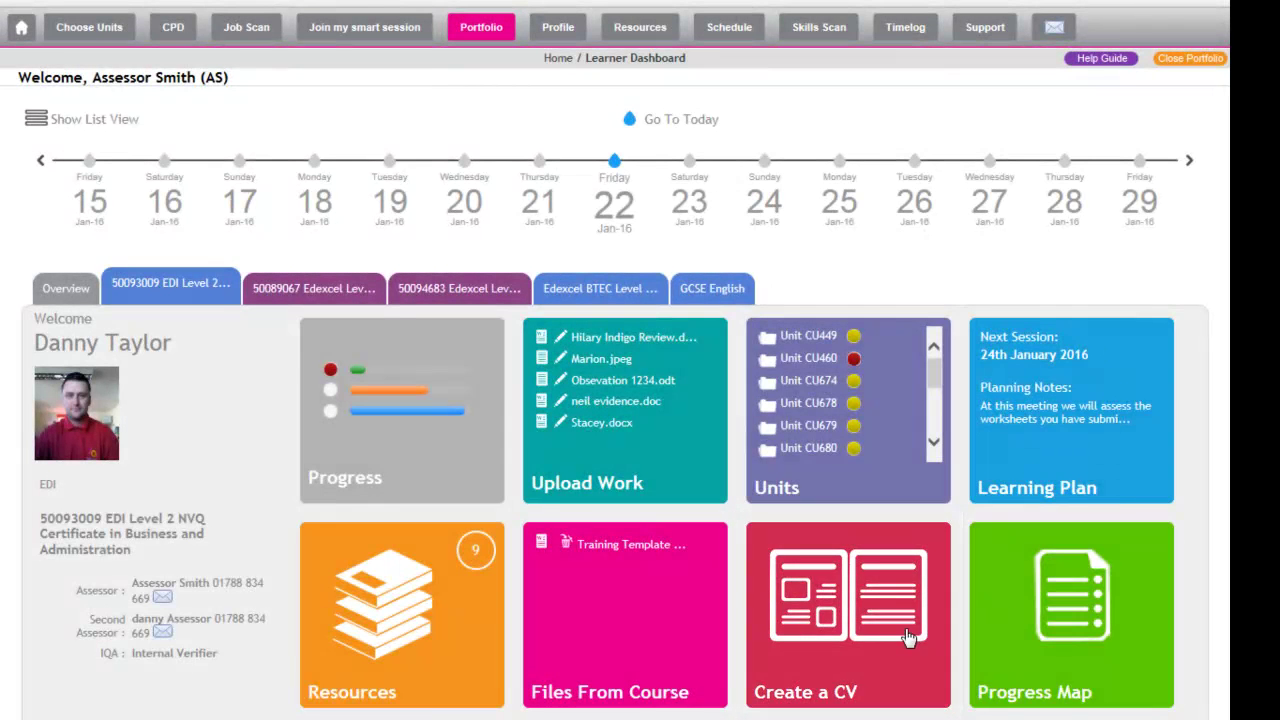
pyautogui.click(905, 635)
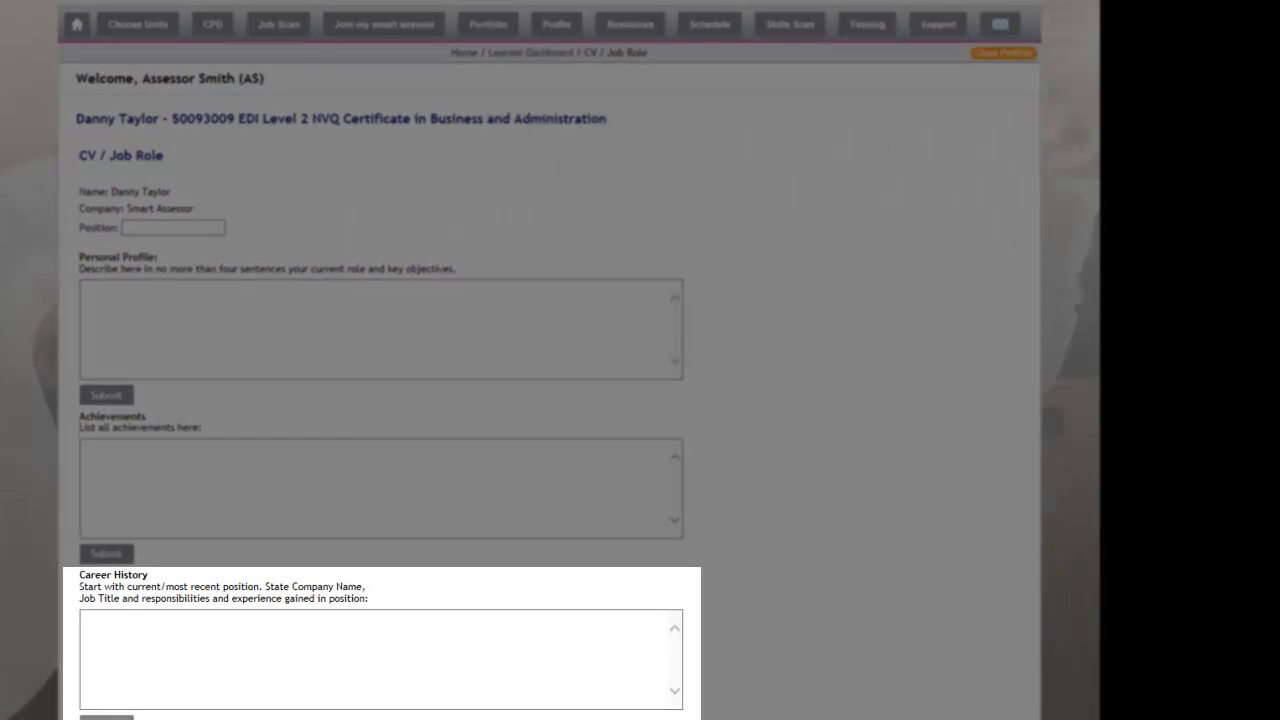
pyautogui.scroll(-3, 550, 360)
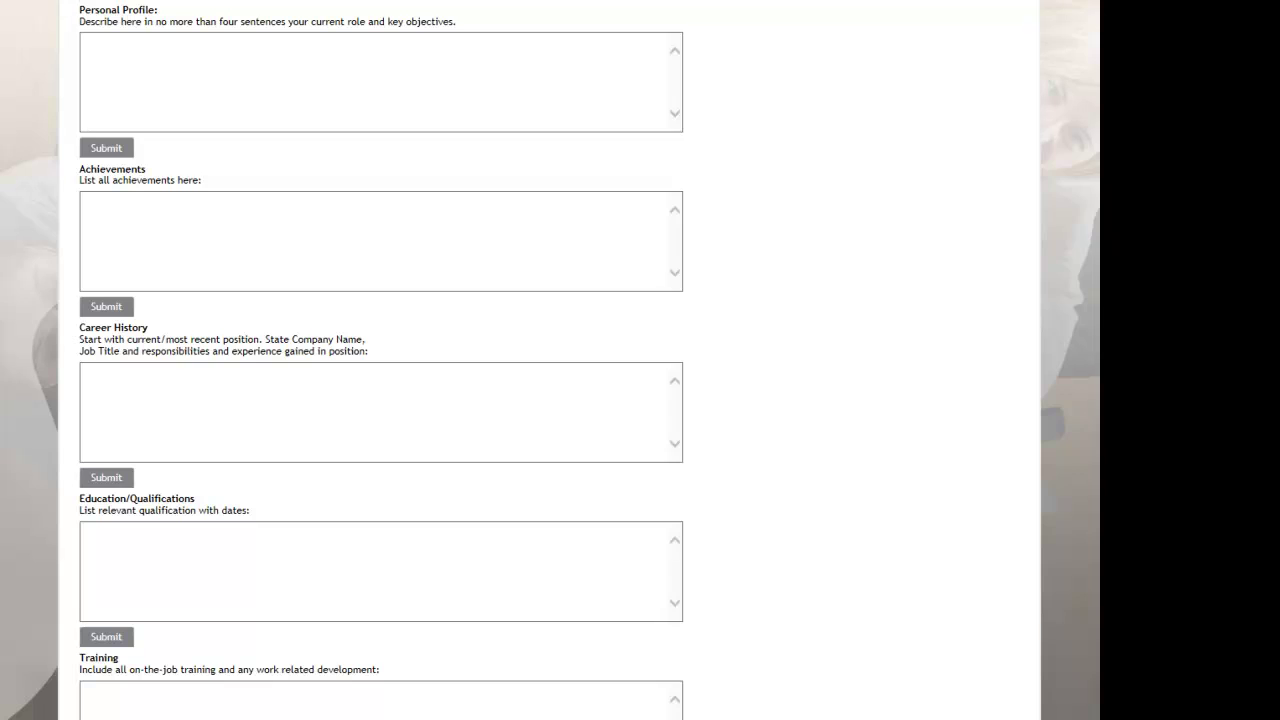
pyautogui.scroll(-2, 380, 360)
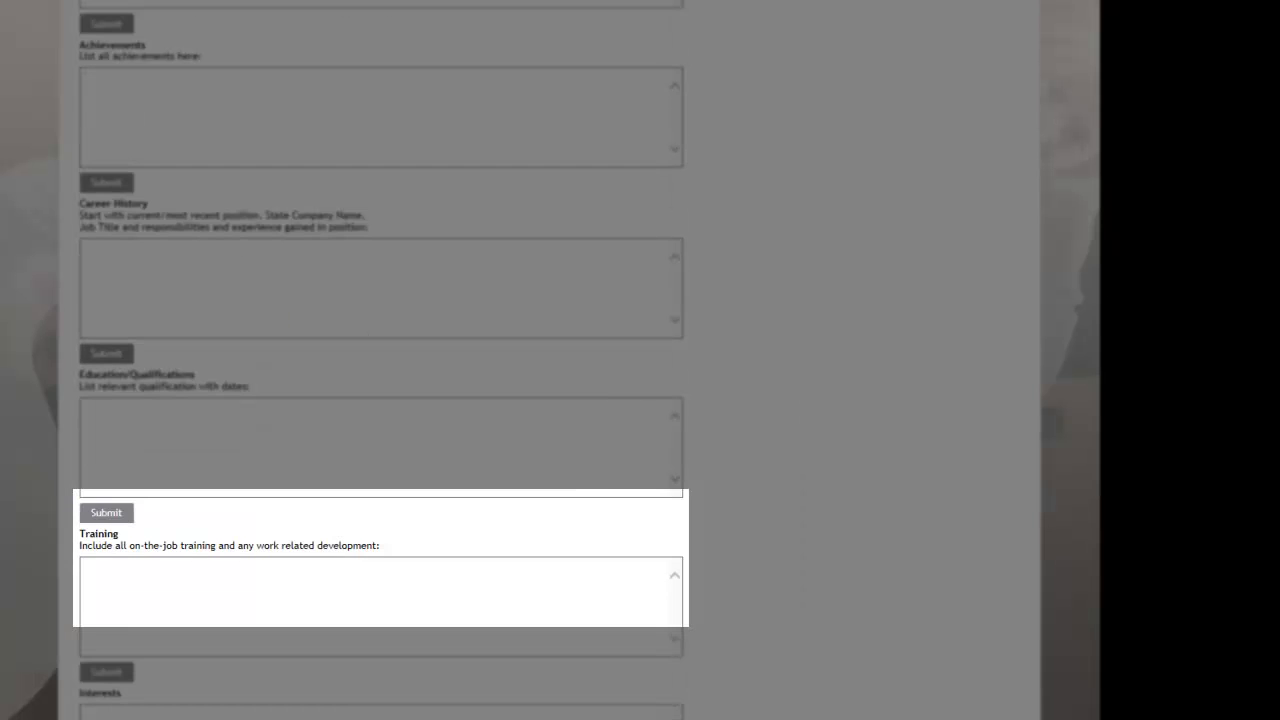
pyautogui.scroll(-2, 550, 360)
pyautogui.scroll(-2, 550, 360)
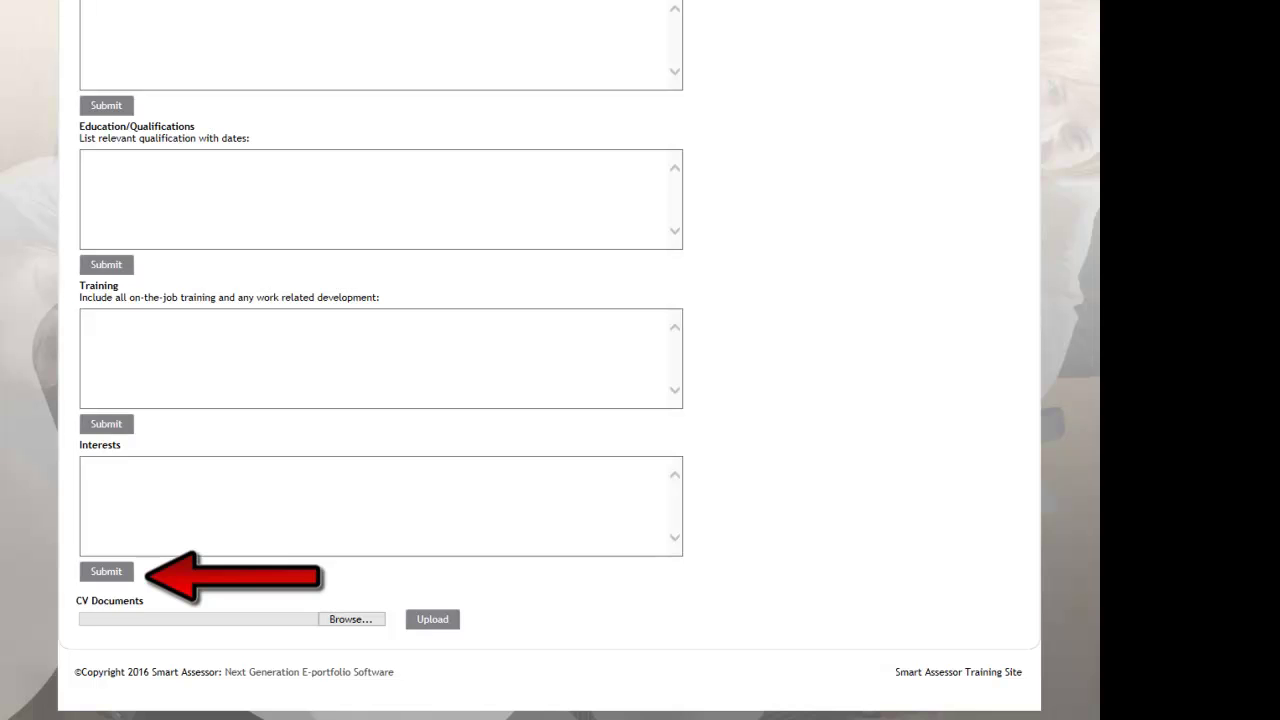
pyautogui.scroll(5, 550, 360)
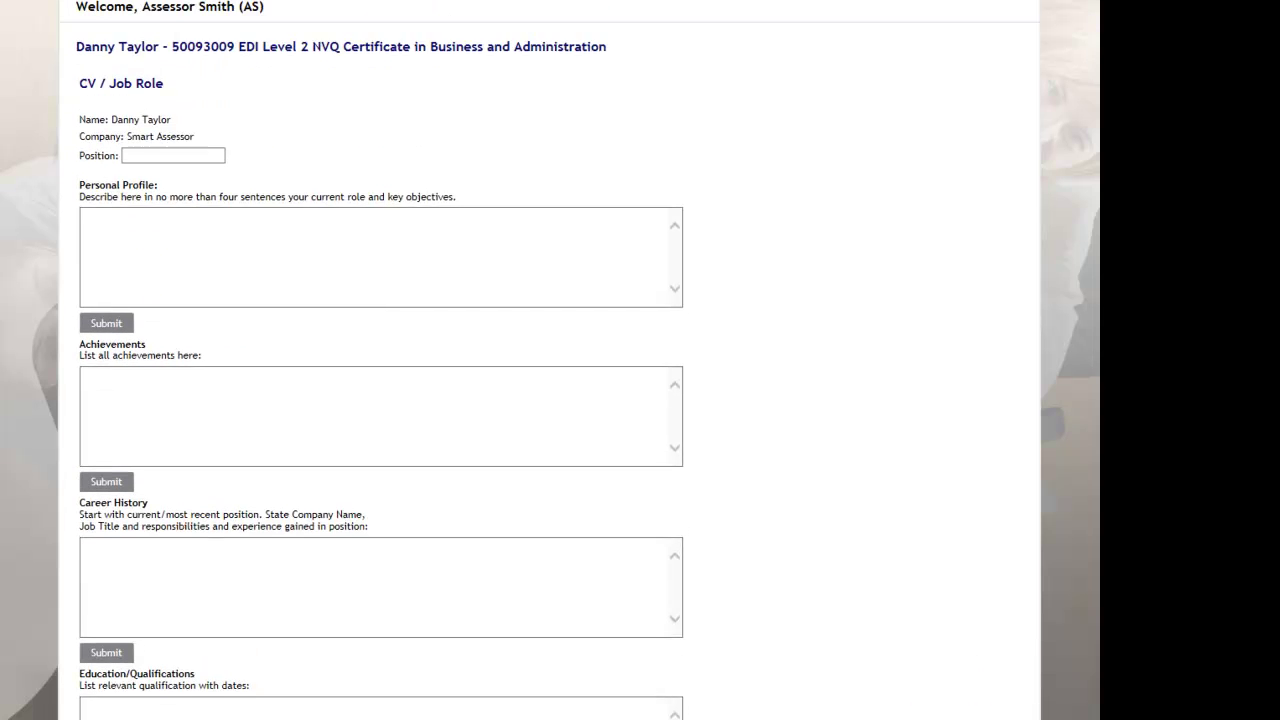
pyautogui.scroll(1, 550, 360)
pyautogui.click(494, 24)
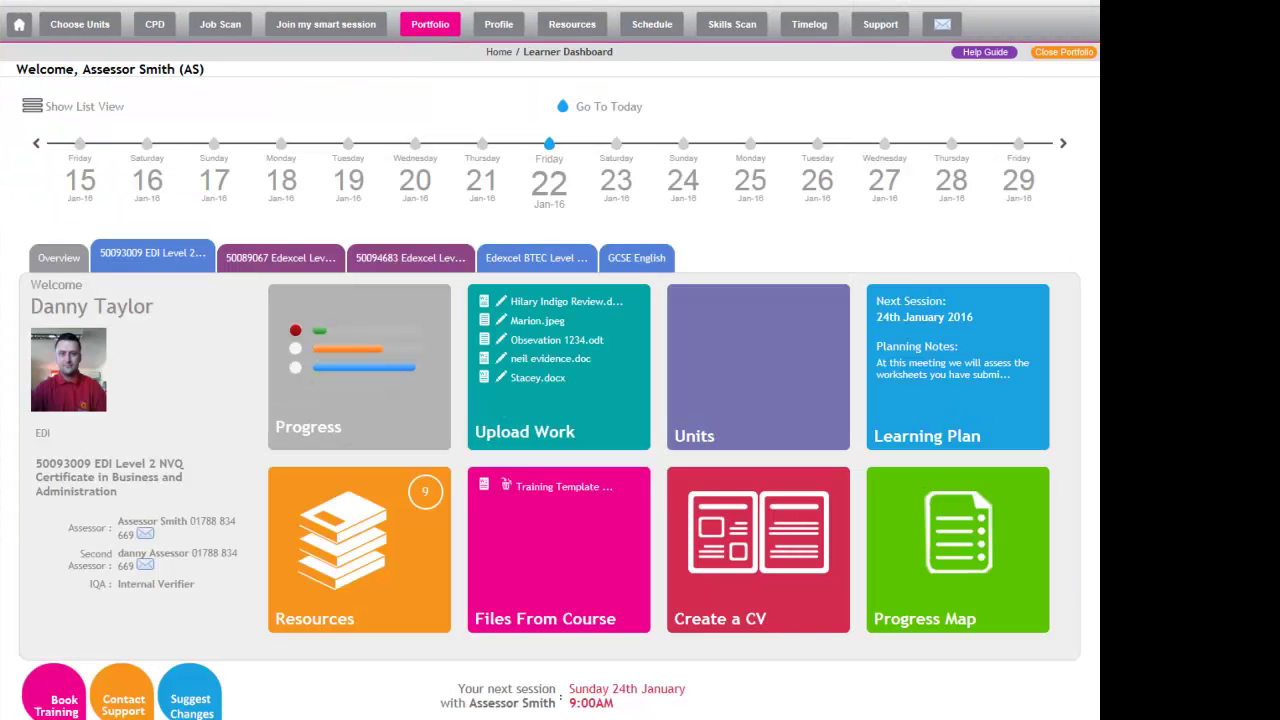
# Open the learner's Progress Map showing Unit CU449's criteria and gaps
pyautogui.scroll(-1, 550, 360)
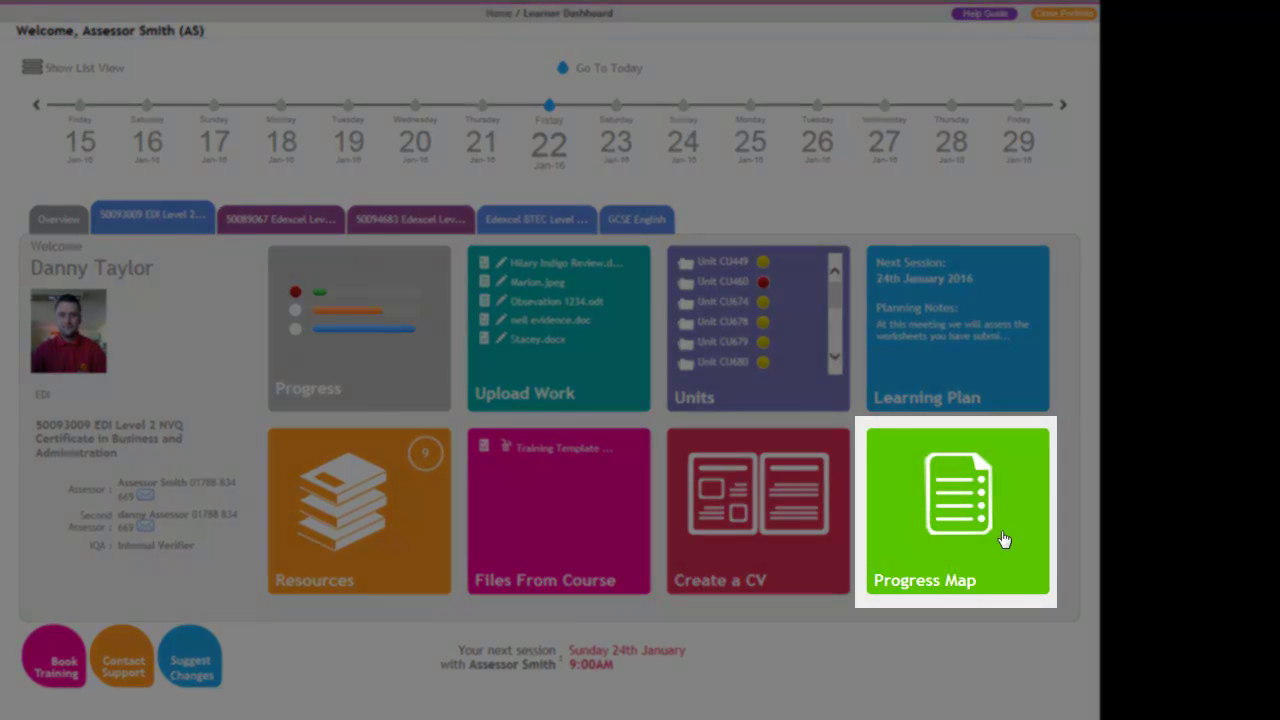
pyautogui.click(945, 516)
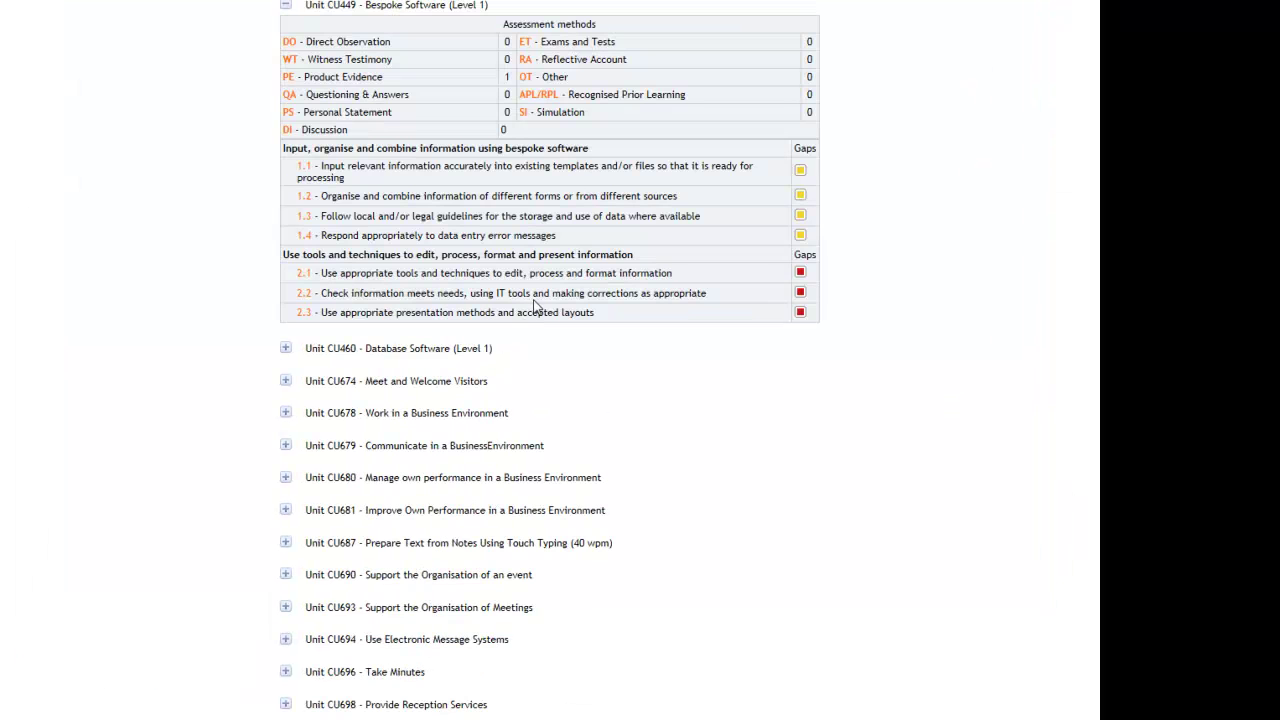
pyautogui.scroll(3, 537, 303)
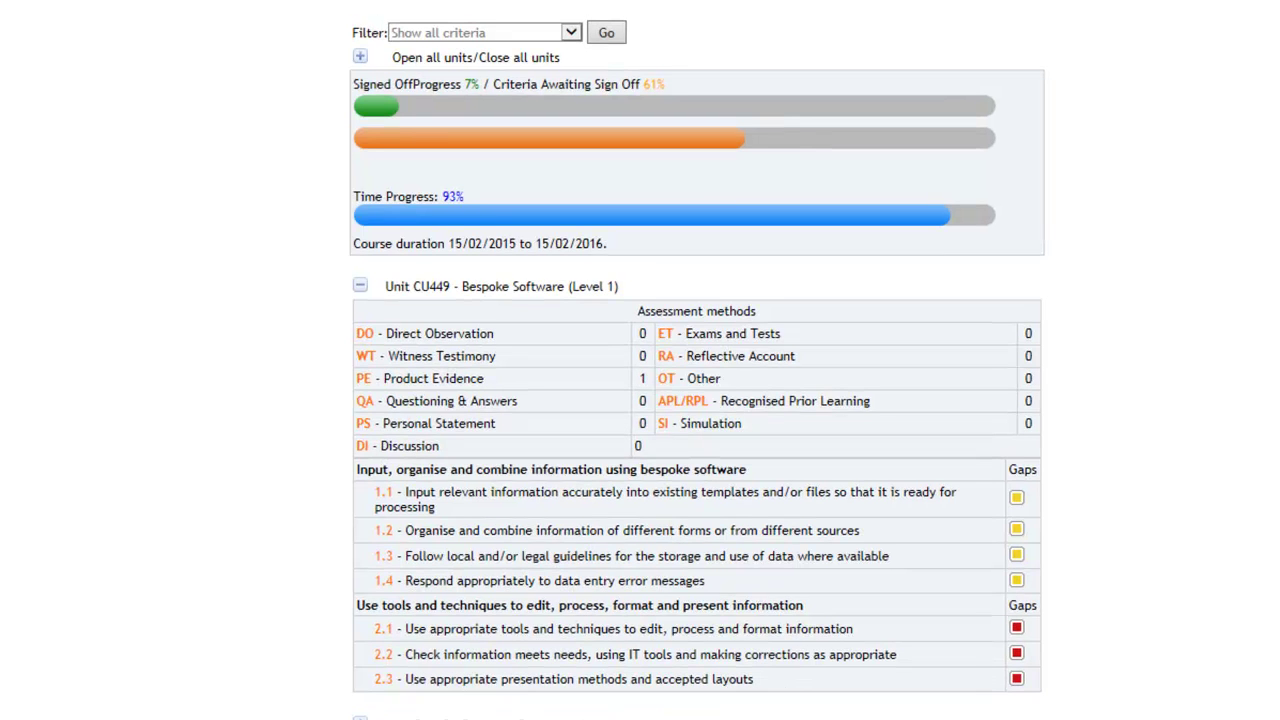
# Export the progress map gap analysis to PDF and open the downloaded file
pyautogui.scroll(-5, 1000, 300)
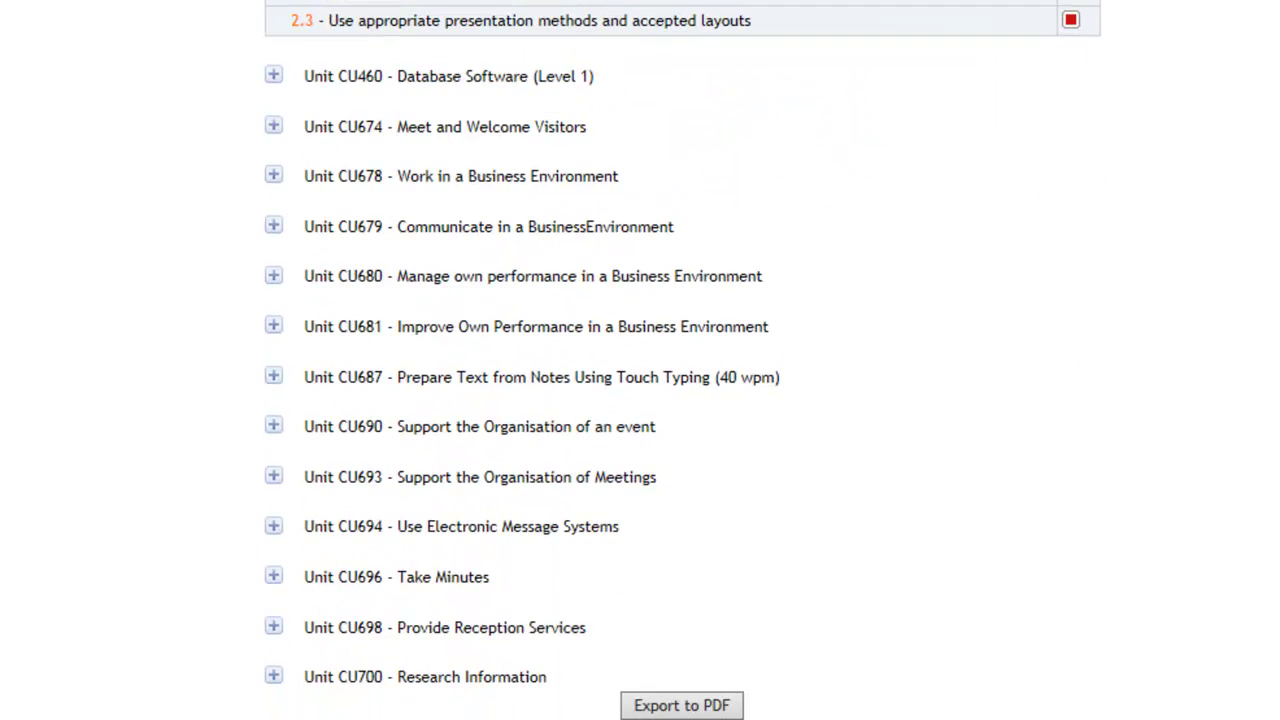
pyautogui.click(725, 707)
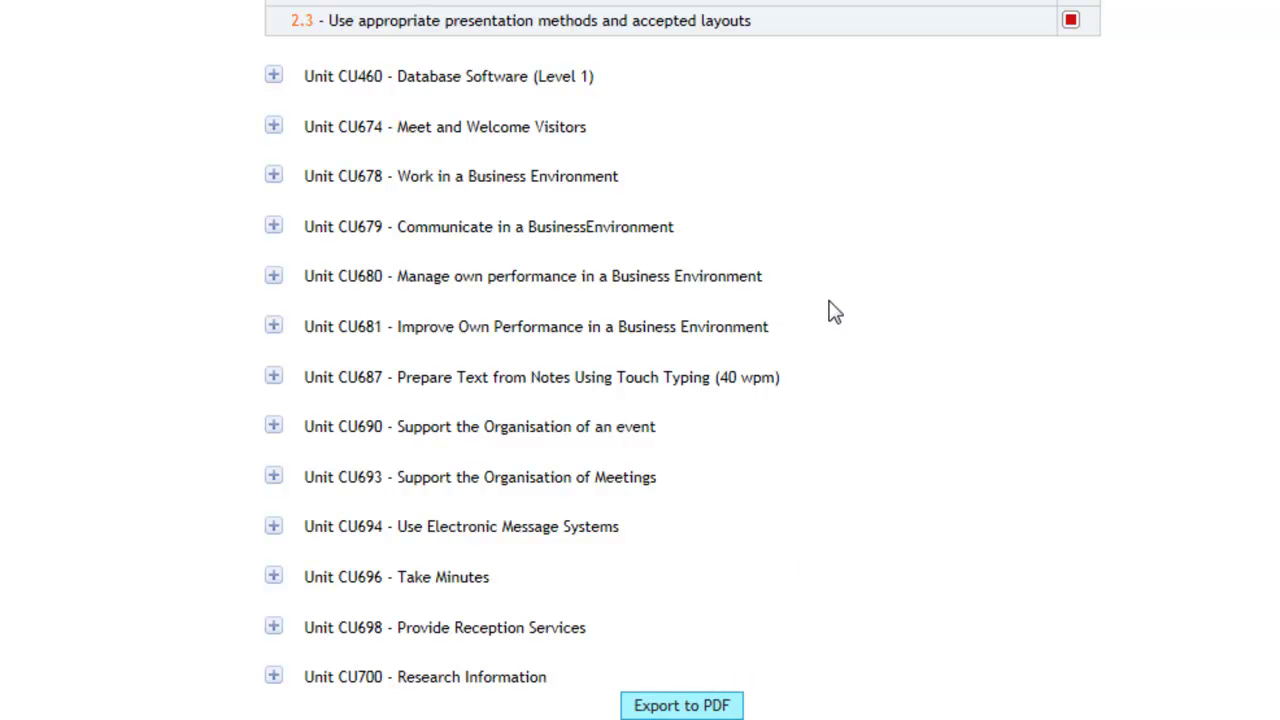
pyautogui.click(1046, 704)
pyautogui.scroll(5, 1046, 690)
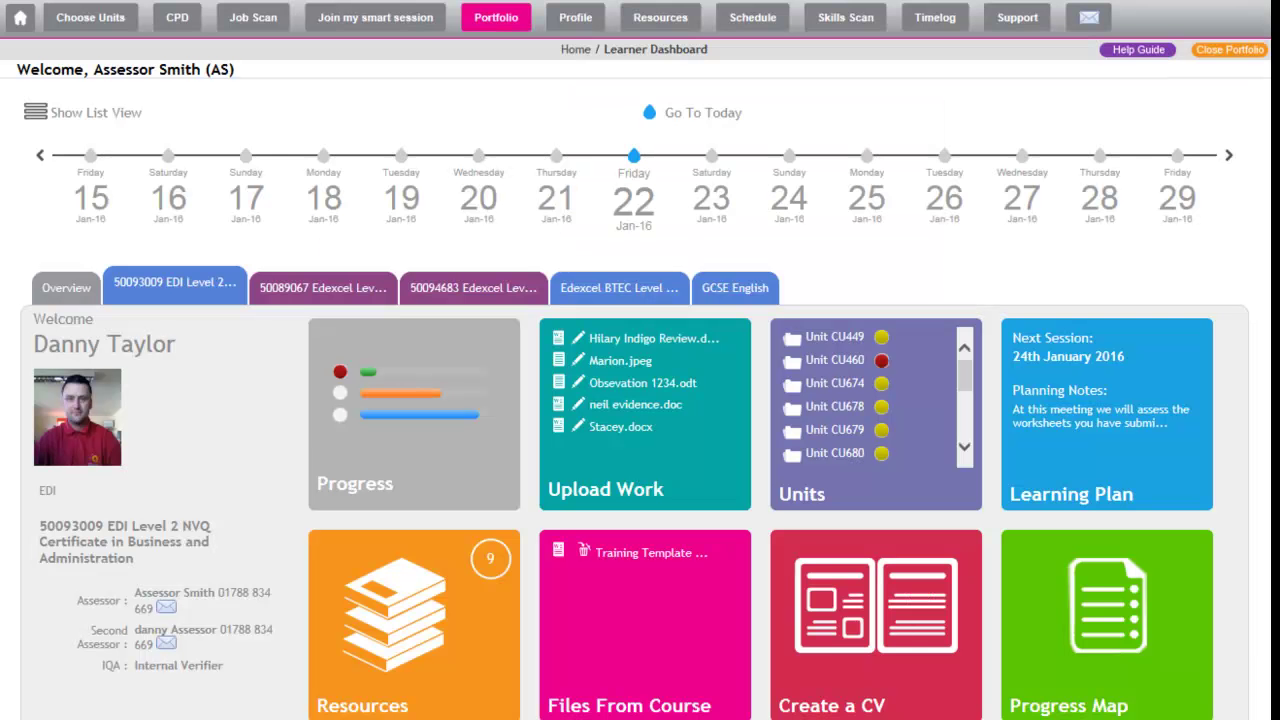
# Scroll down the dashboard toward the course tabs above the tiles
pyautogui.scroll(-2, 775, 568)
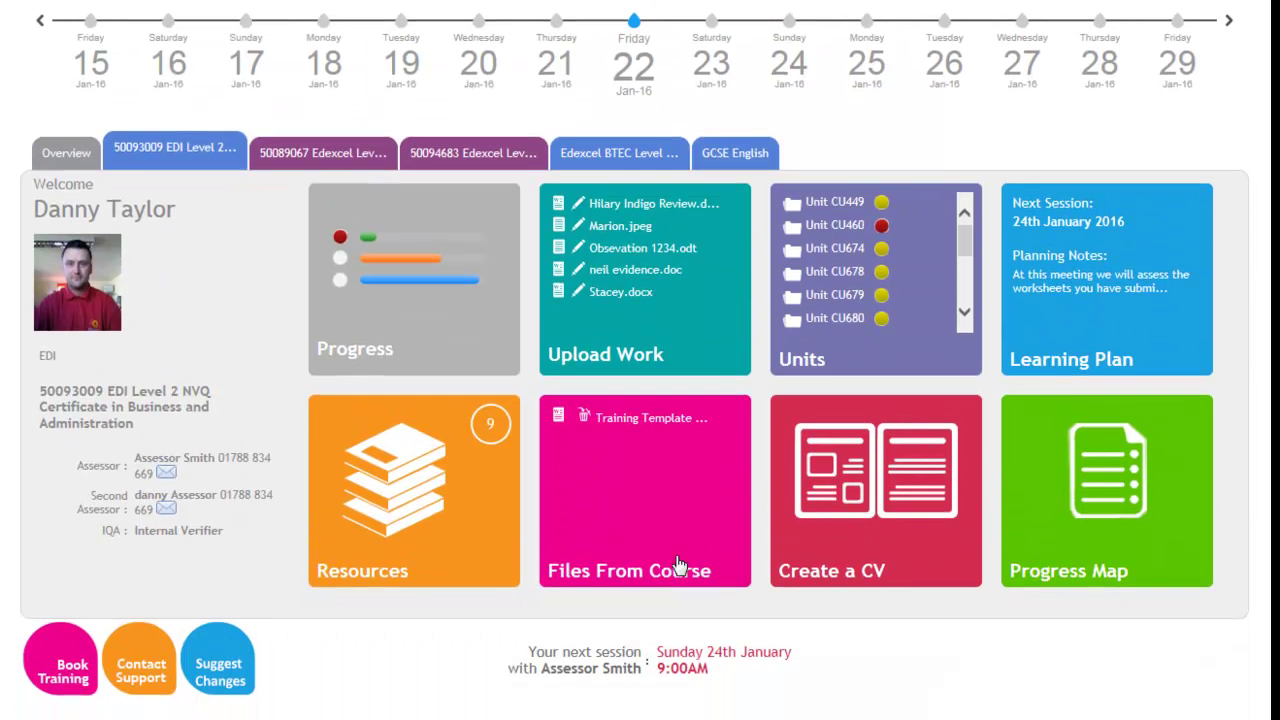